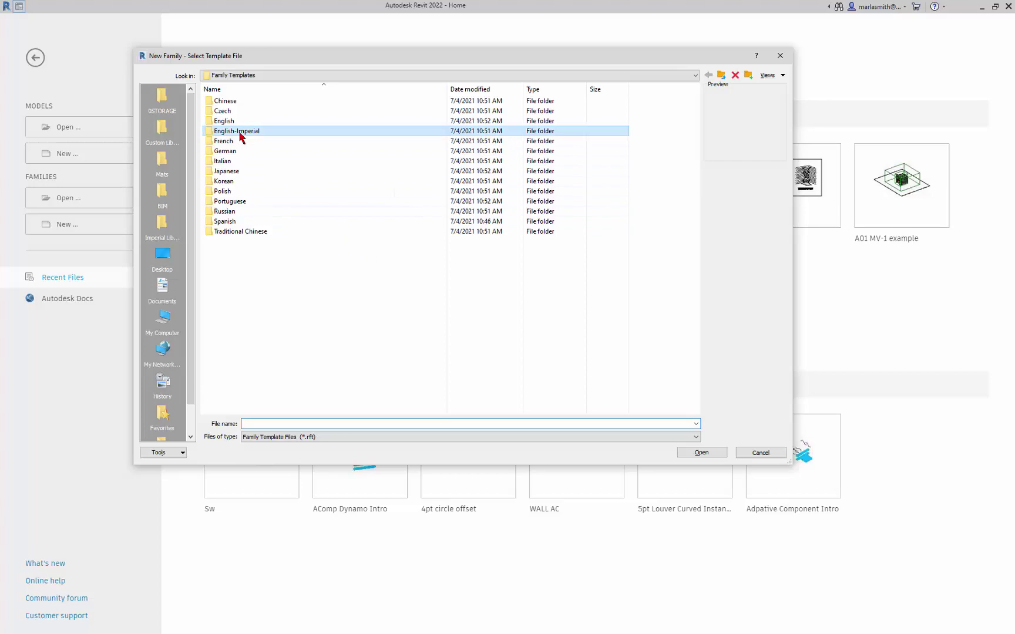
Create a new family from the English-Imperial 'Generic Model Adaptive.rft' template
double_click(237, 133)
scroll(275, 228, "down", 5)
left_click(272, 271)
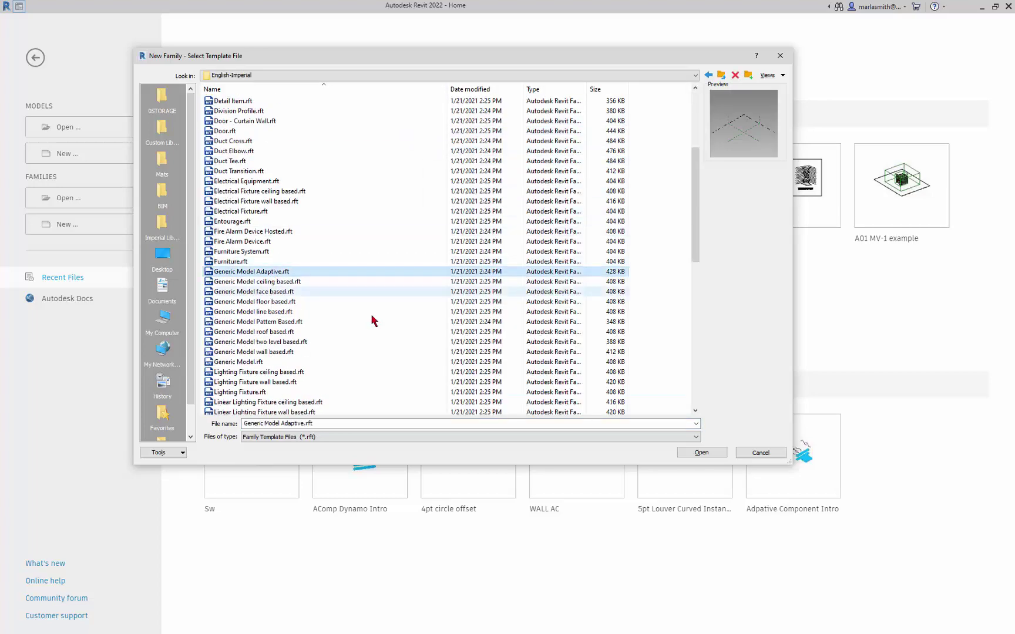
left_click(703, 454)
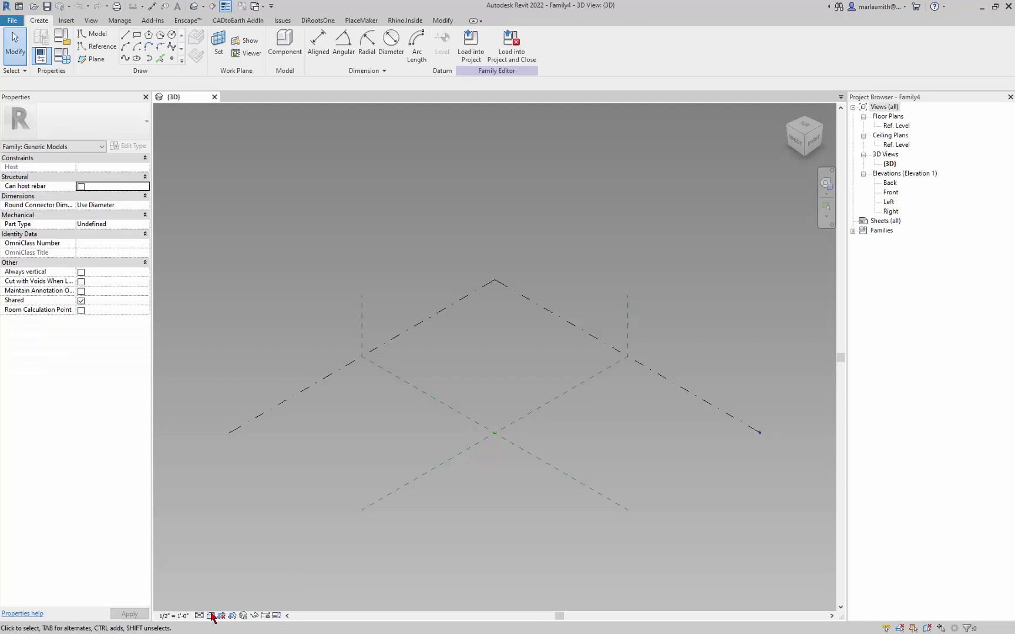
In Graphic Display Options, set the 3D view's Background to None for a plain white backdrop
left_click(211, 617)
left_click(224, 546)
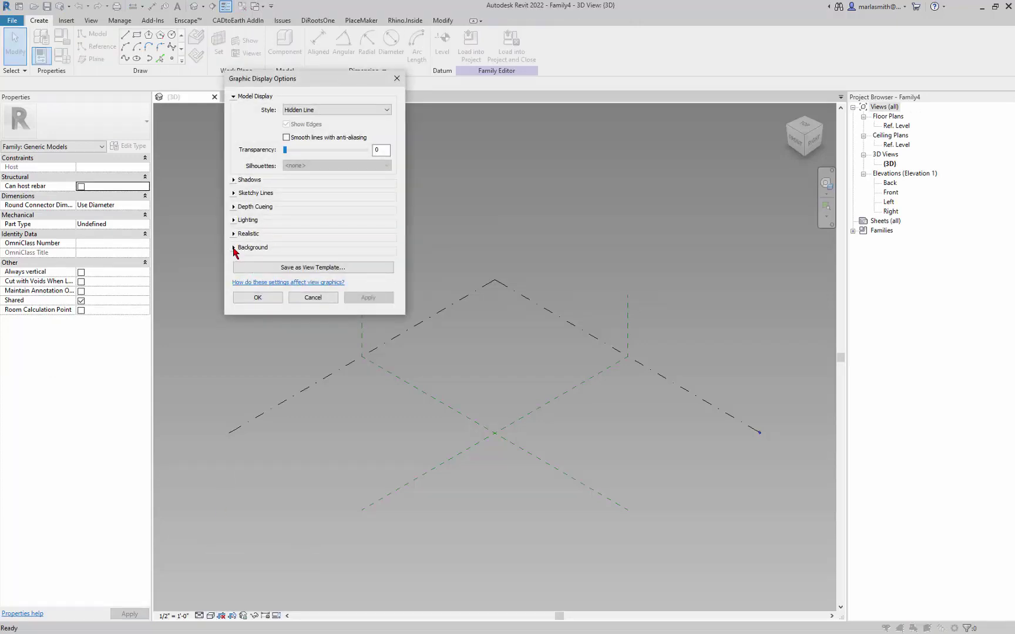
left_click(234, 248)
left_click(318, 263)
left_click(296, 271)
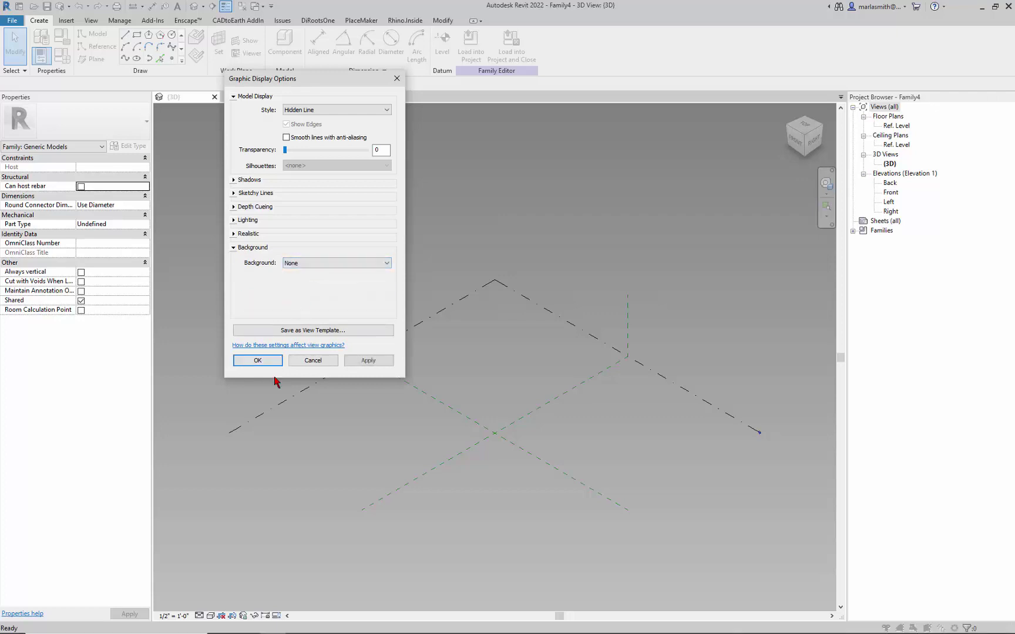
left_click(258, 361)
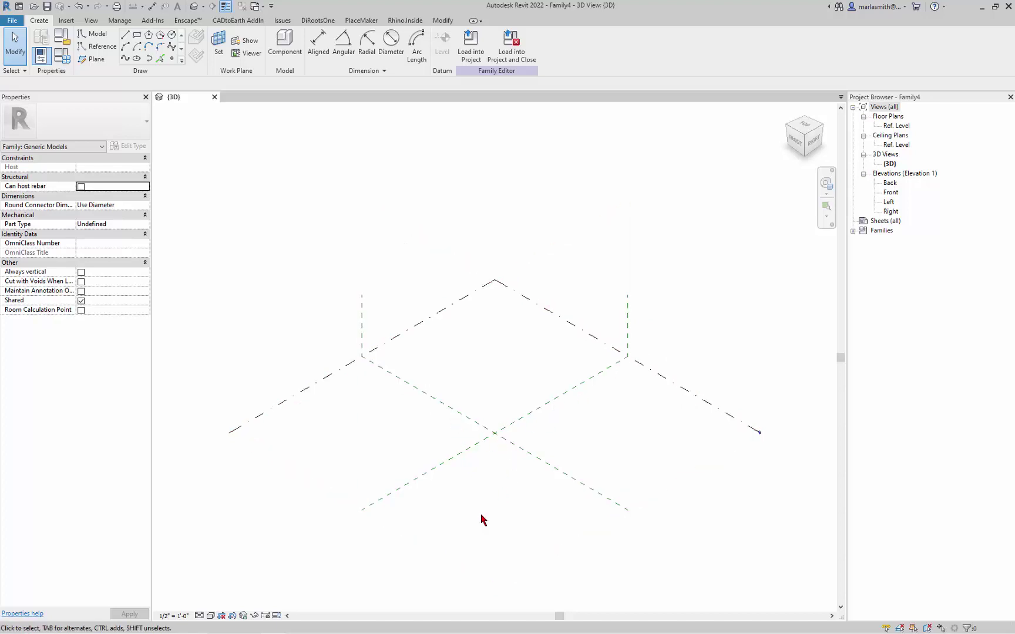
In the Ref. Level plan, draw a 7-sided inscribed reference-line polygon centred on the plane intersection
double_click(896, 126)
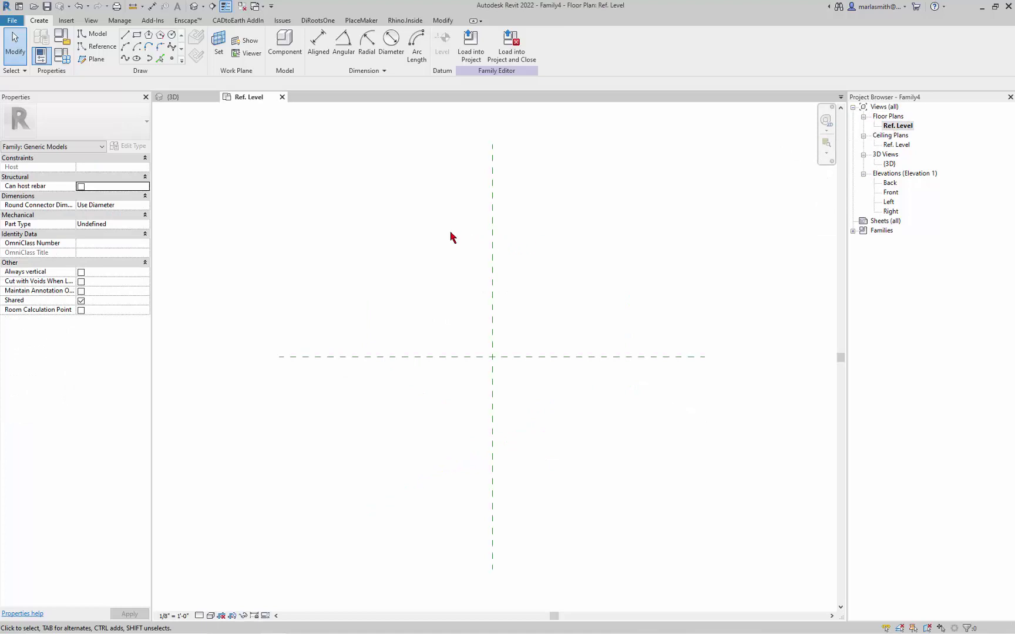
left_click(96, 47)
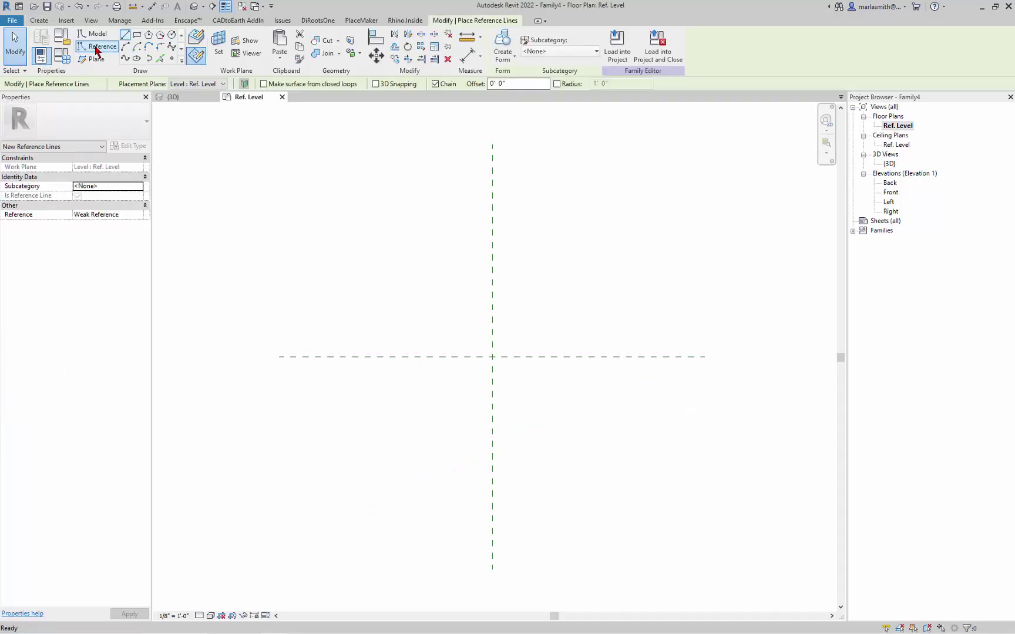
left_click(149, 35)
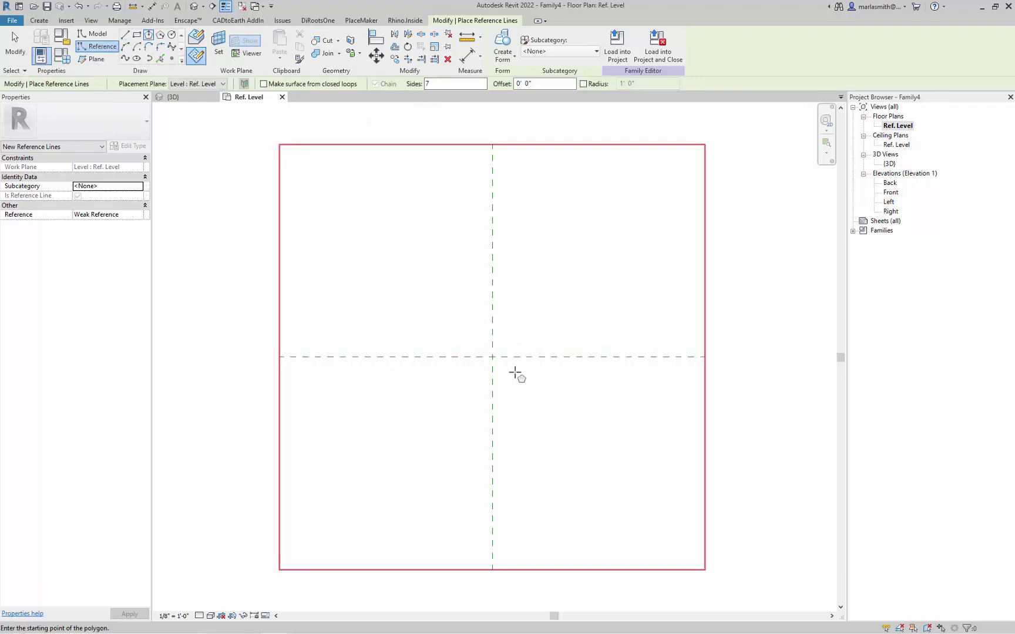
left_click(492, 357)
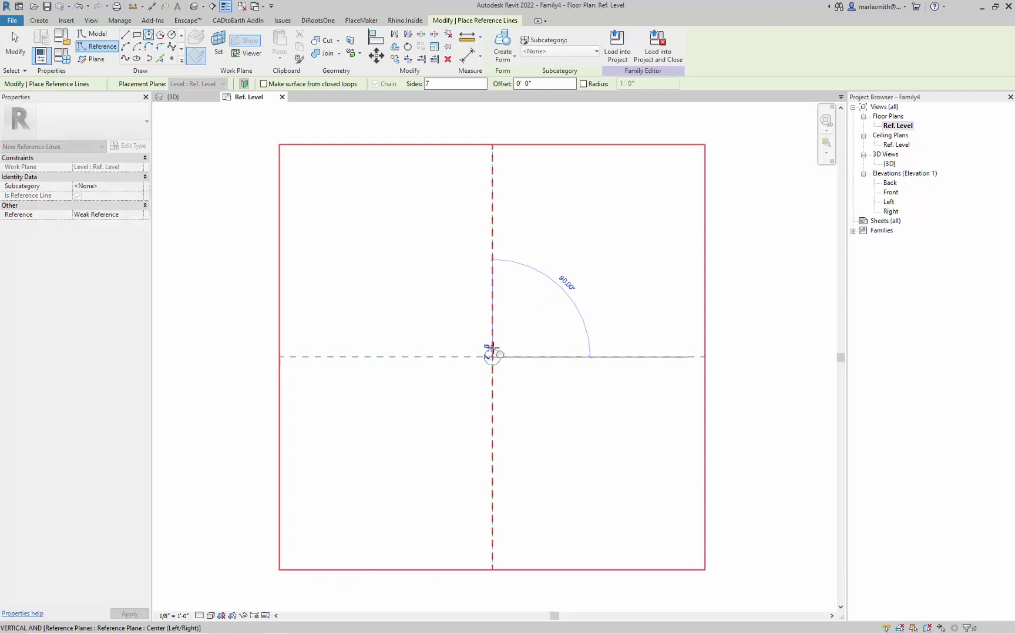
scroll(492, 357, "up", 3)
middle_click_drag(491, 352, 487, 400)
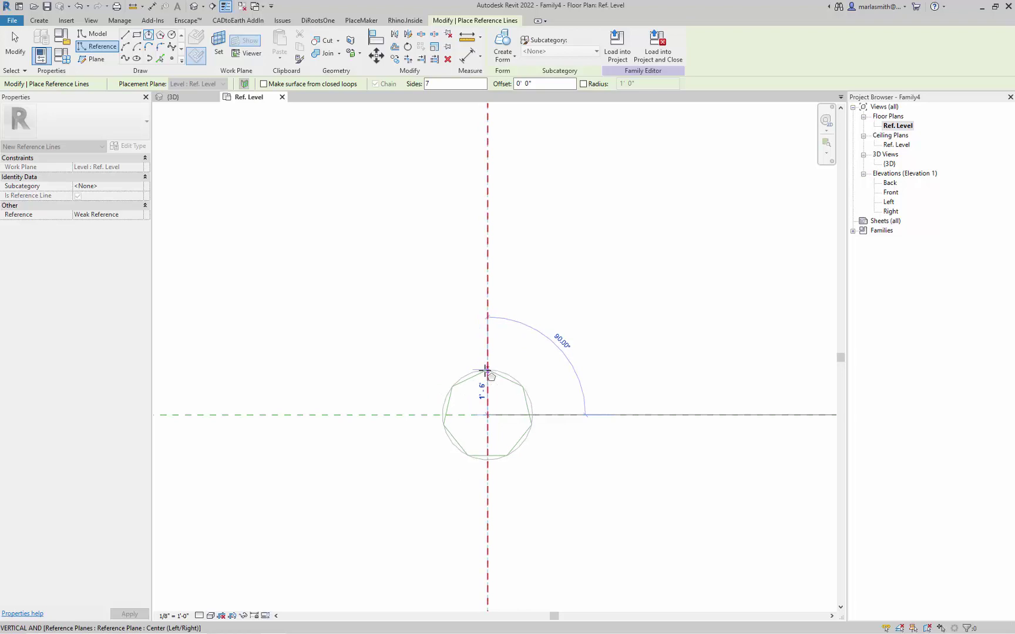
left_click(487, 371)
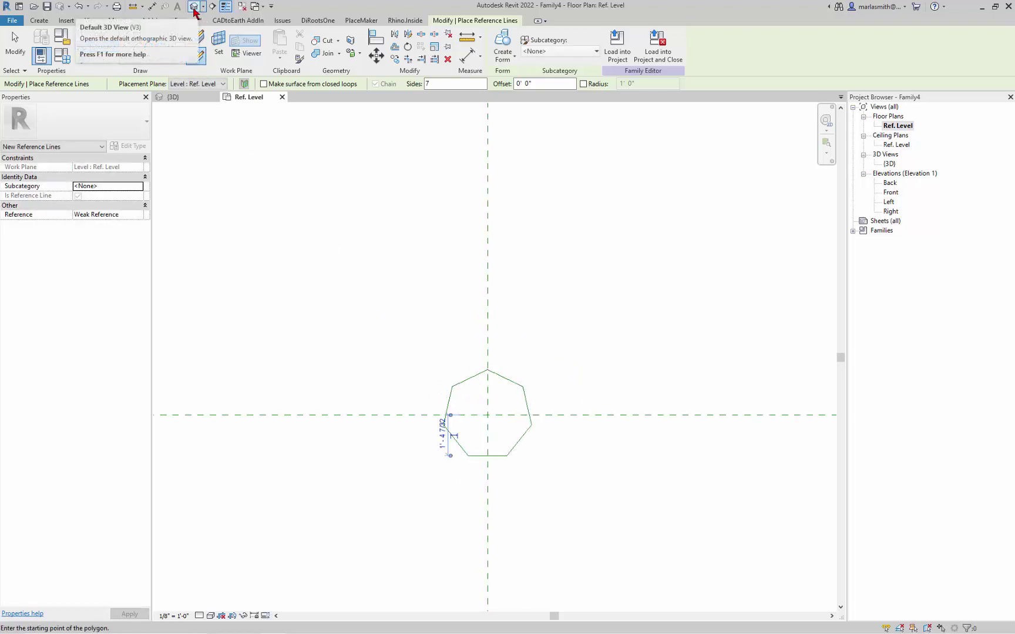
Tile the Default 3D View beside the Ref. Level plan and zoom both to fit (WT, ZA)
left_click(193, 8)
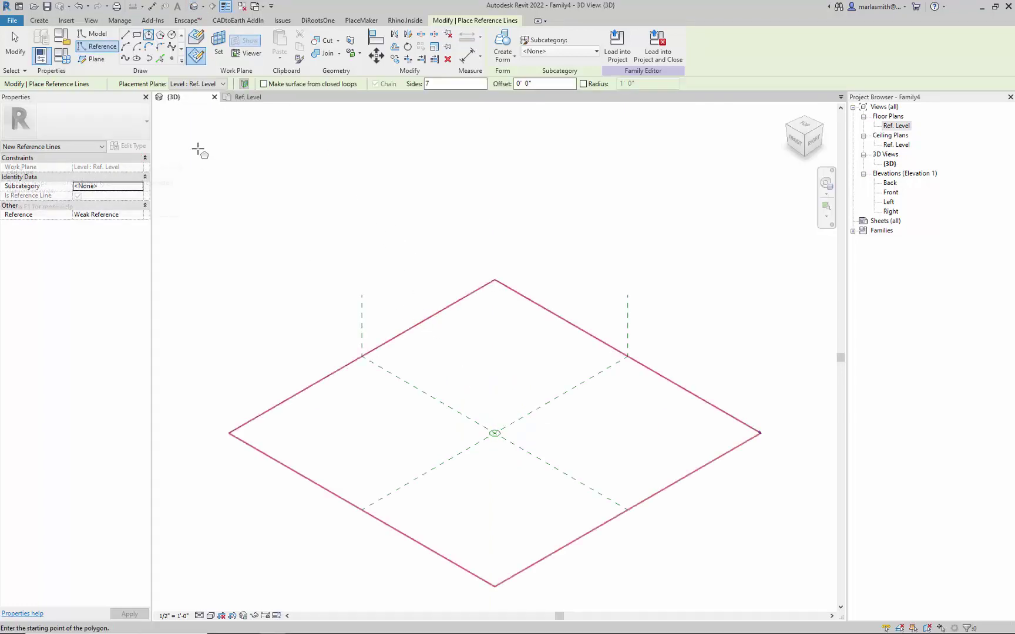
key("w")
key("t")
key("z")
key("a")
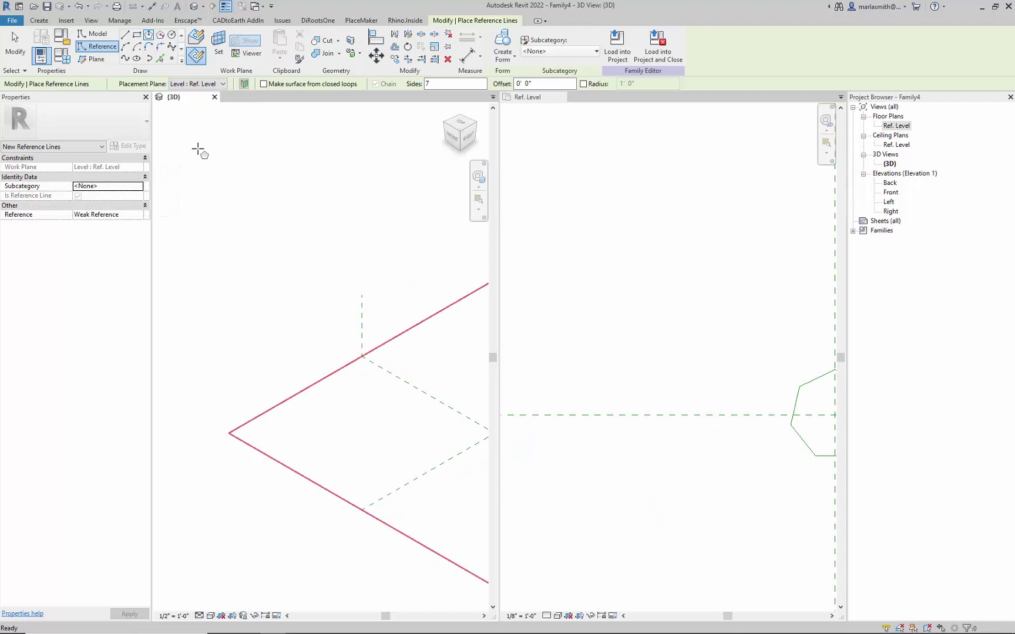
left_click(16, 46)
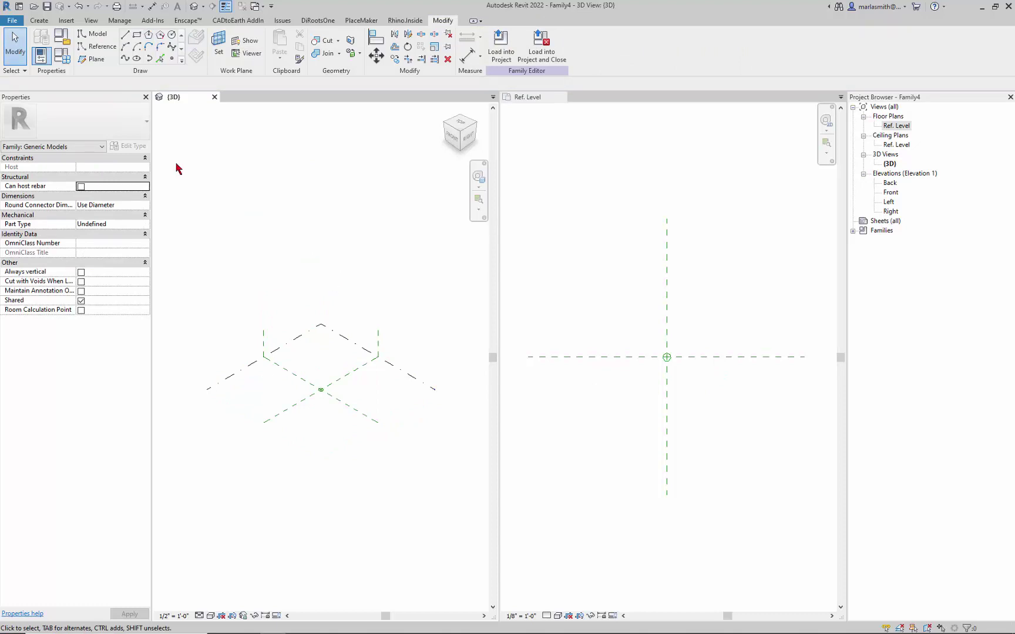
Place a reference point at the plane intersection and name it 2
left_click(172, 59)
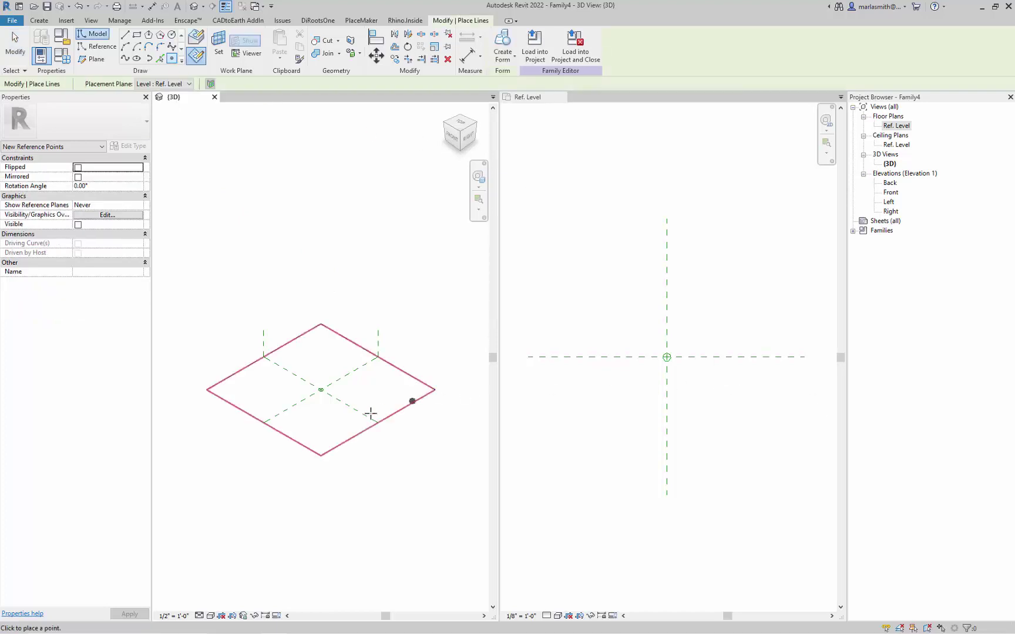
scroll(316, 387, "up", 4)
scroll(340, 376, "up", 5)
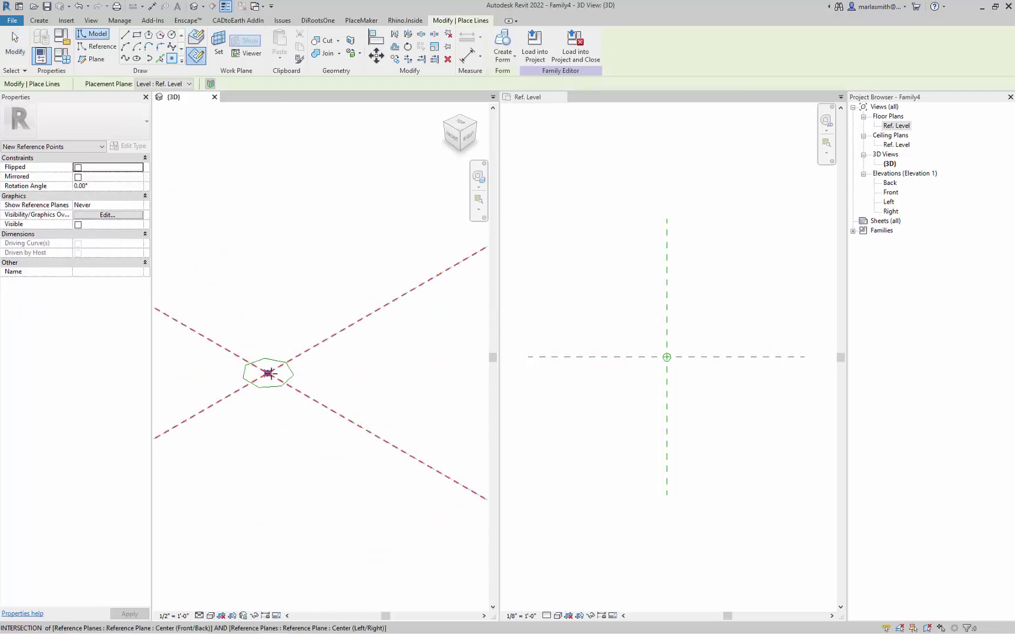
left_click(268, 373)
key("Escape")
key("Escape")
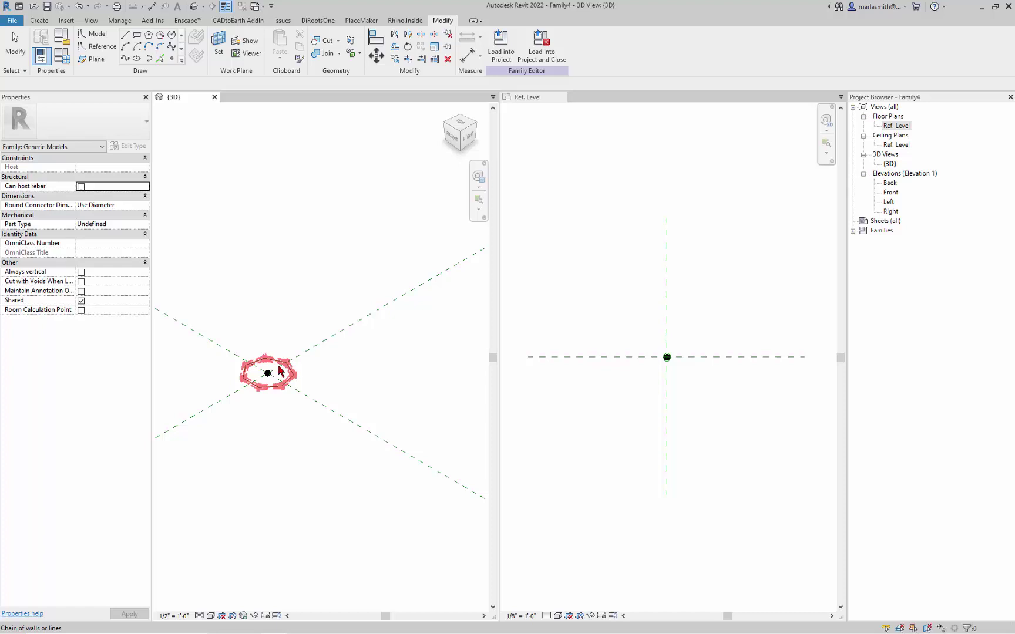
left_click(228, 342)
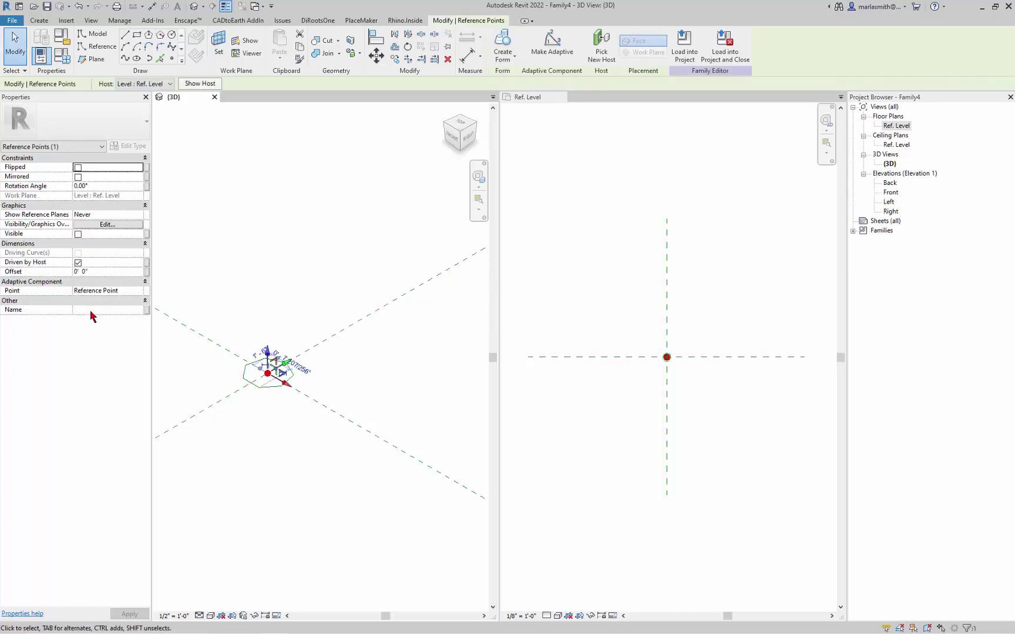
left_click(89, 310)
type("2")
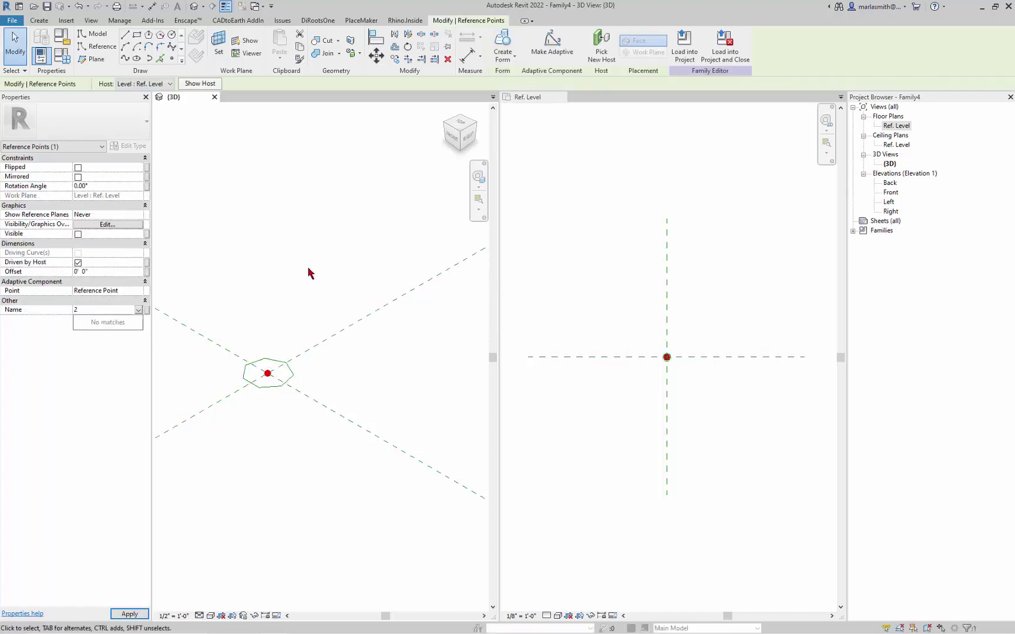
key("Return")
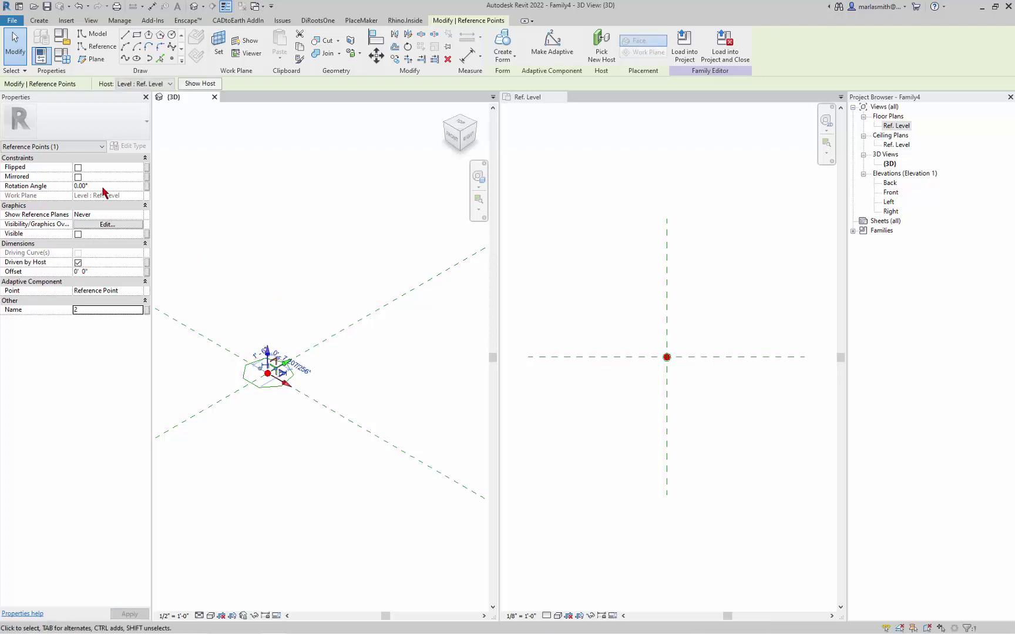
Raise reference point 2 with an Offset of 12'-0" above the heptagon
left_click(113, 271)
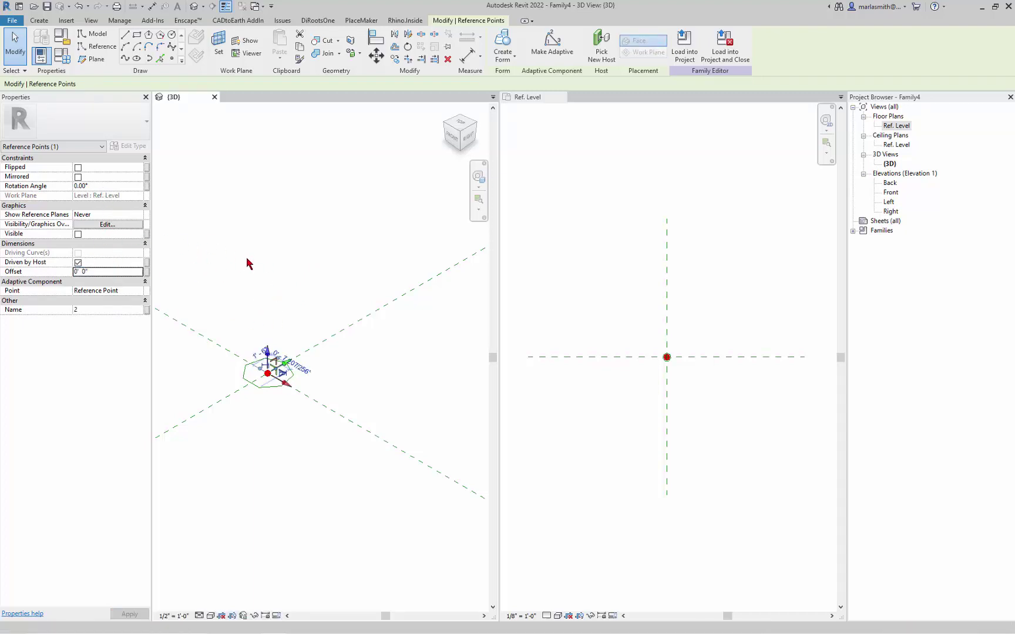
key("Return")
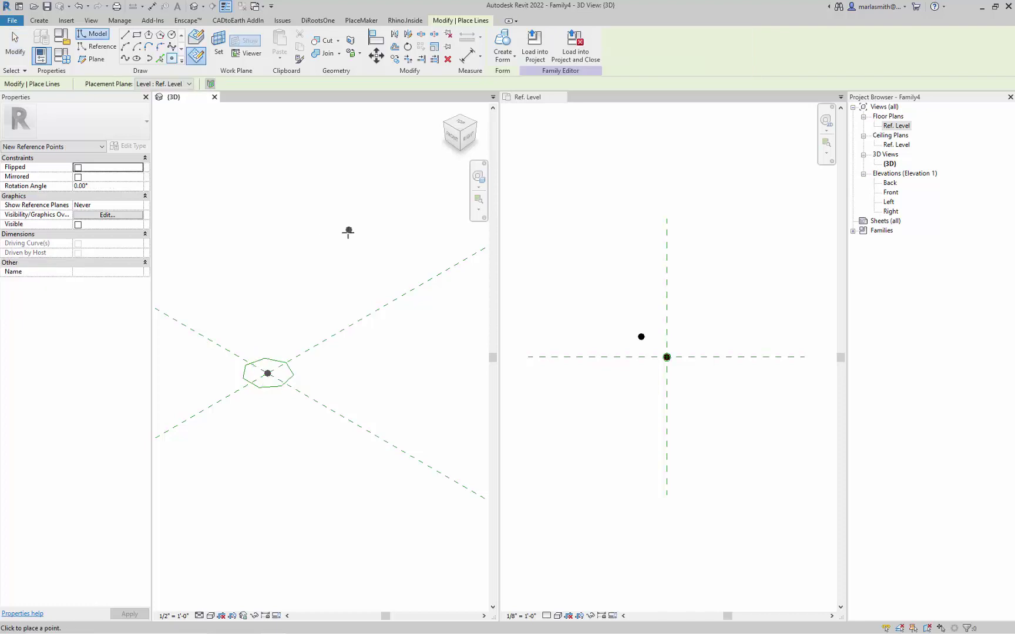
key("Escape")
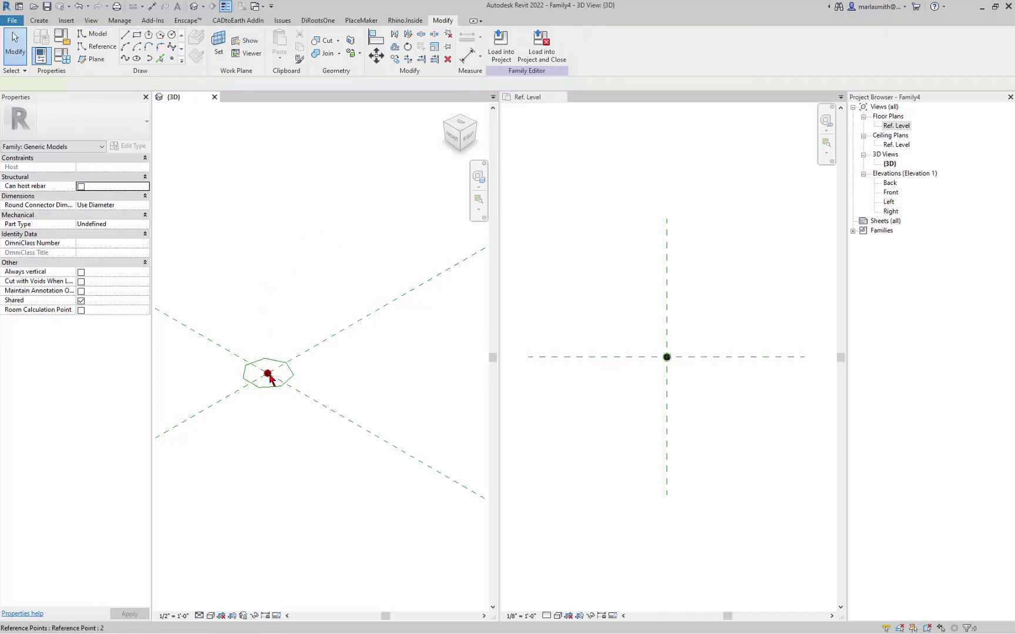
left_click(269, 375)
left_click(99, 273)
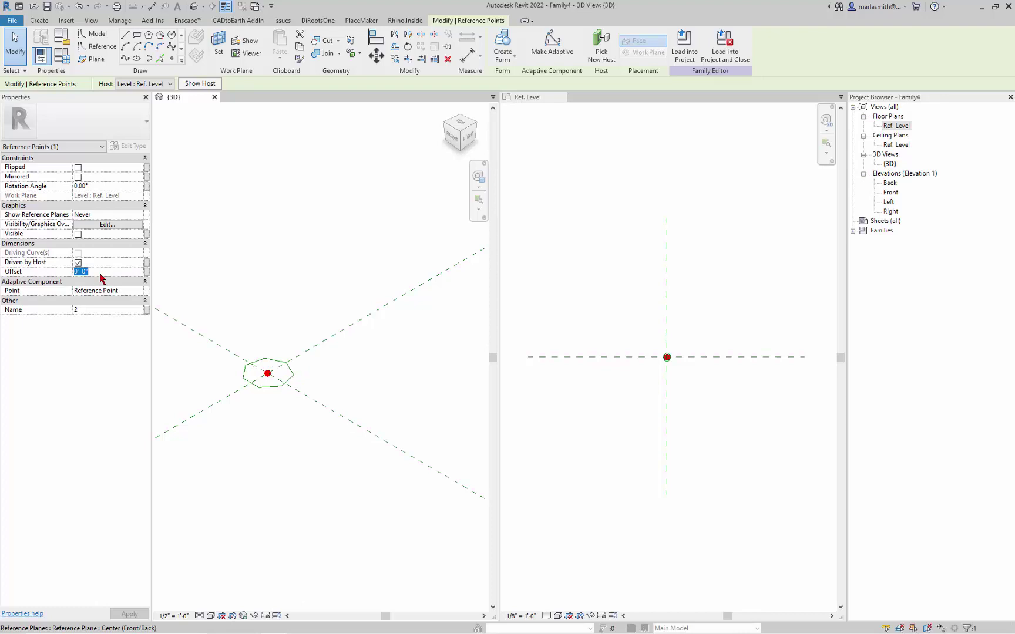
type("12")
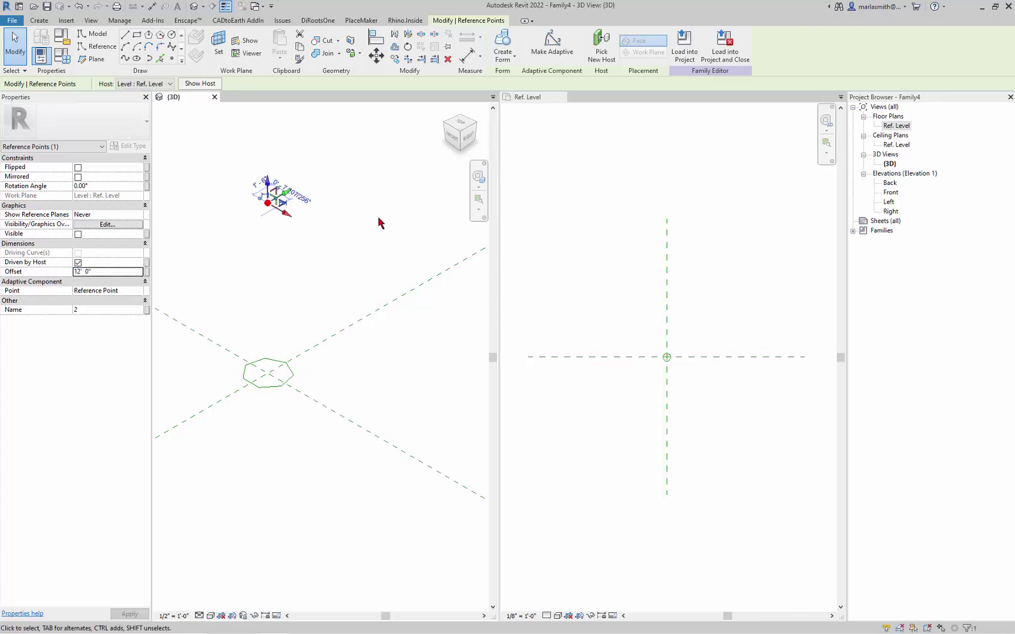
left_click(378, 222)
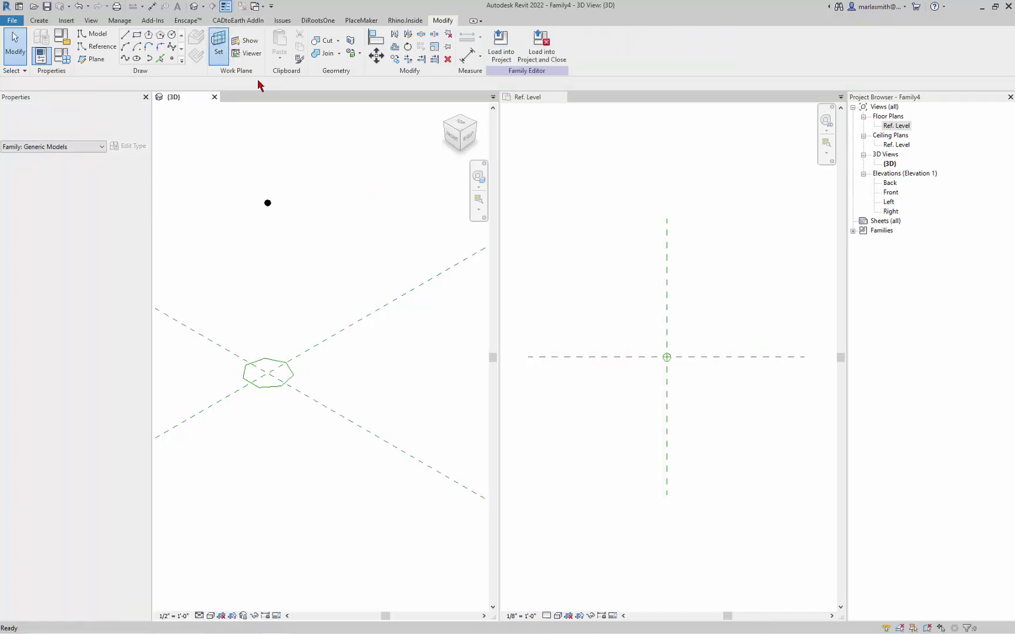
left_click(267, 202)
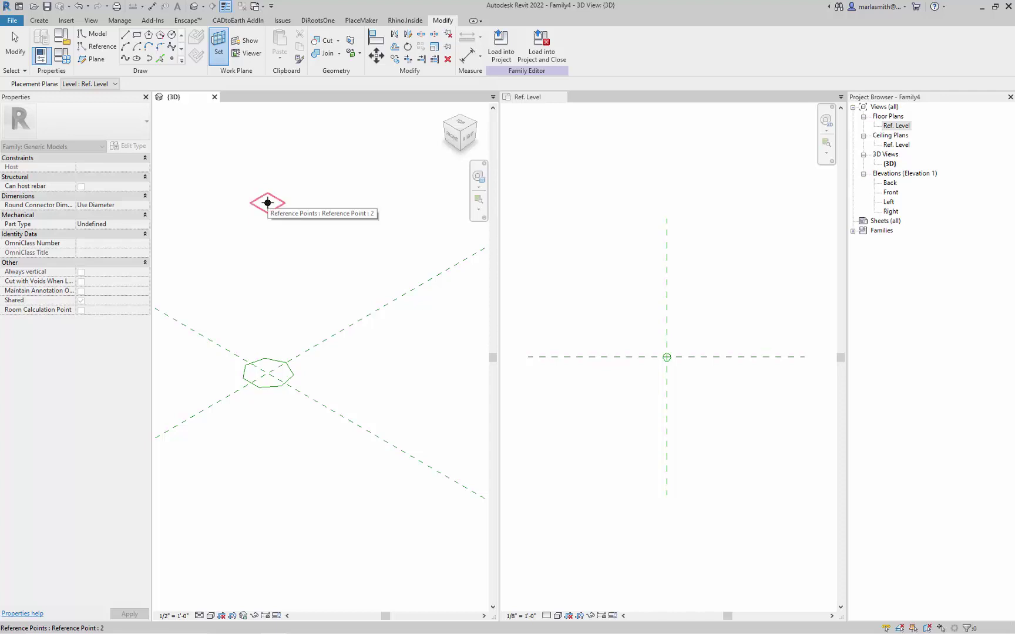
key("Escape")
key("Escape")
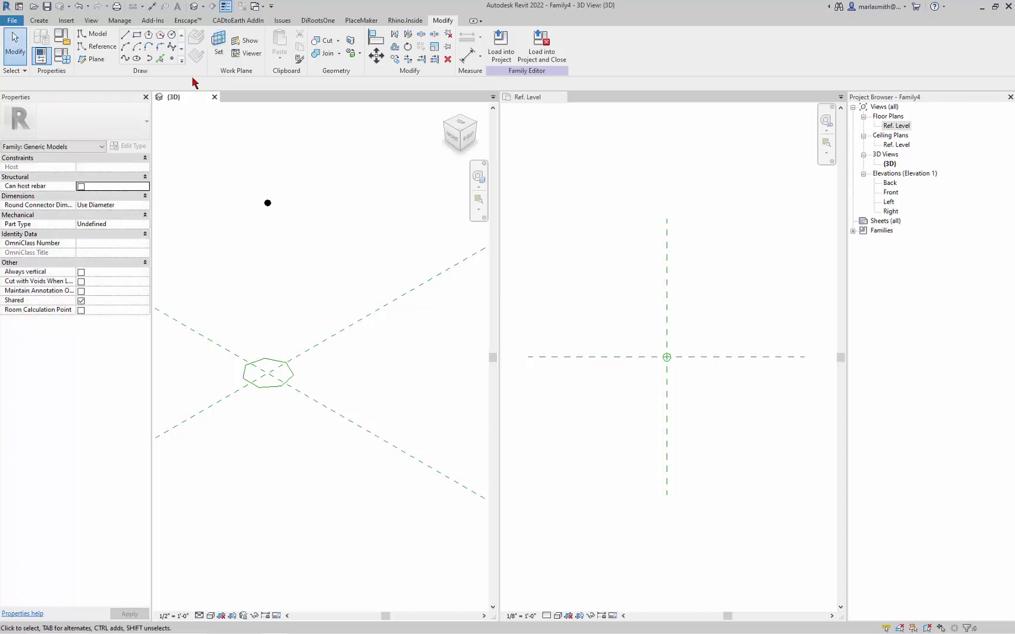
Place a new reference point on Ref. Level at the centre reference-plane intersection
left_click(171, 58)
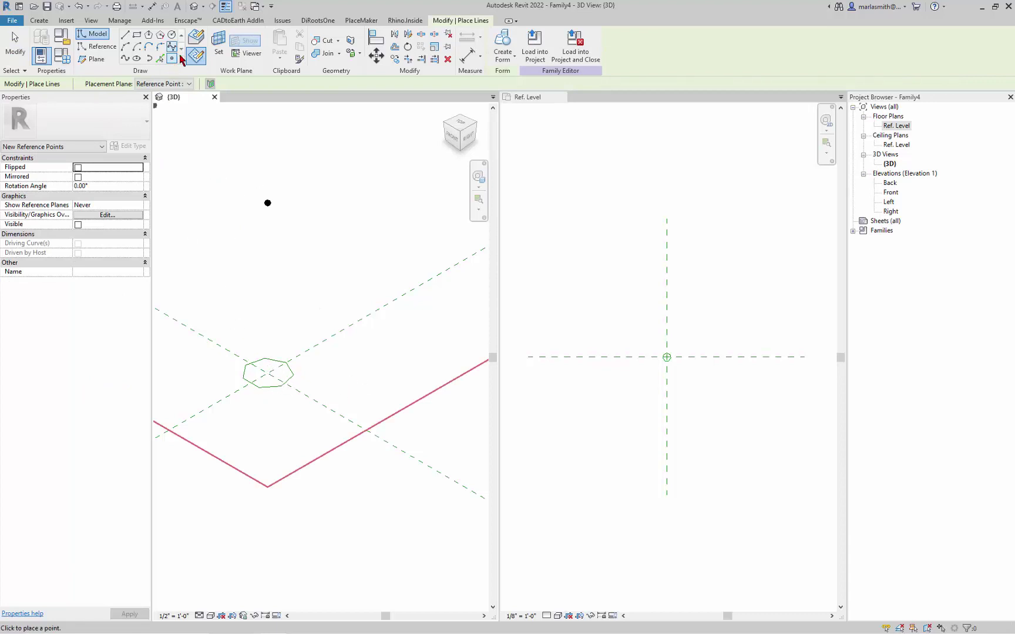
left_click(190, 85)
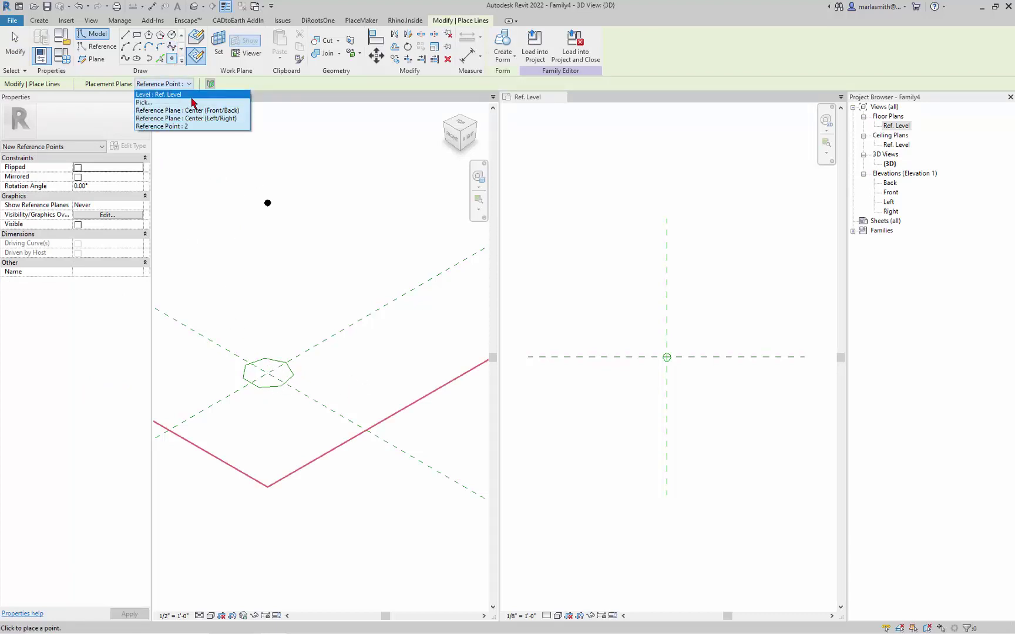
left_click(191, 96)
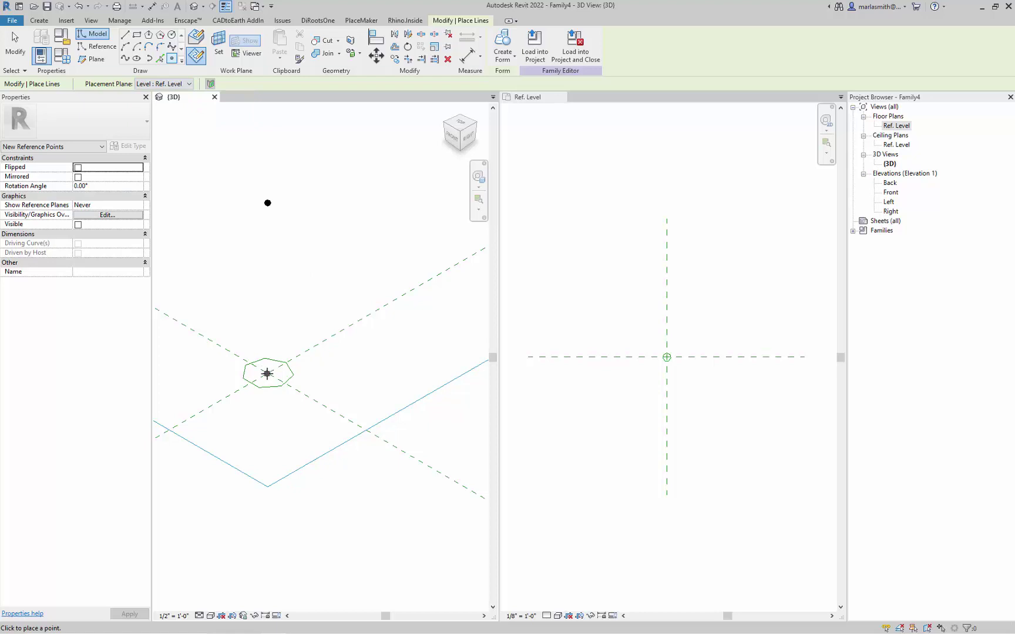
left_click(696, 390)
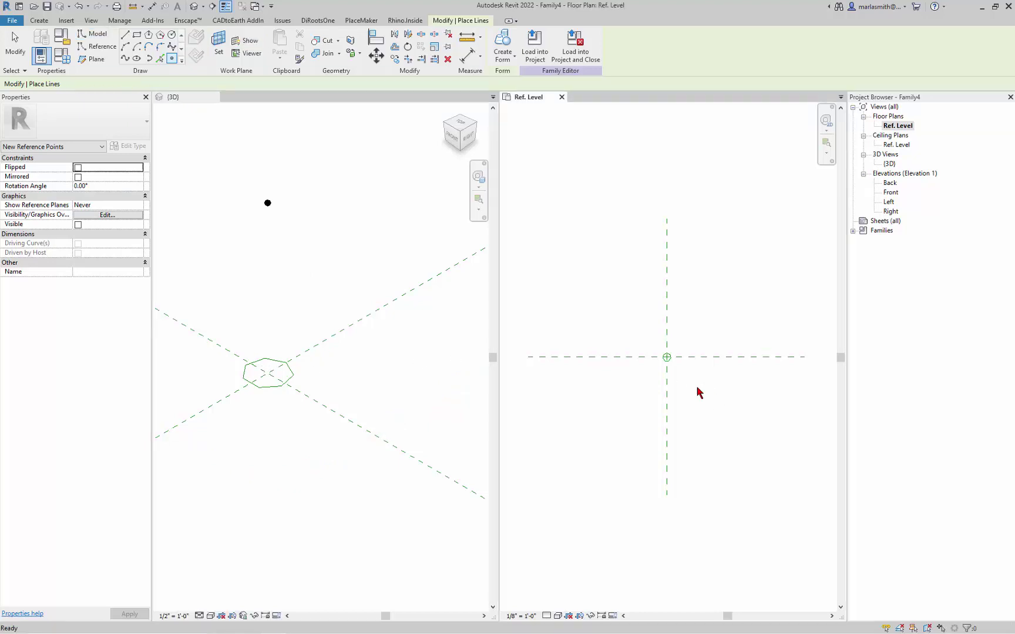
left_click(664, 357)
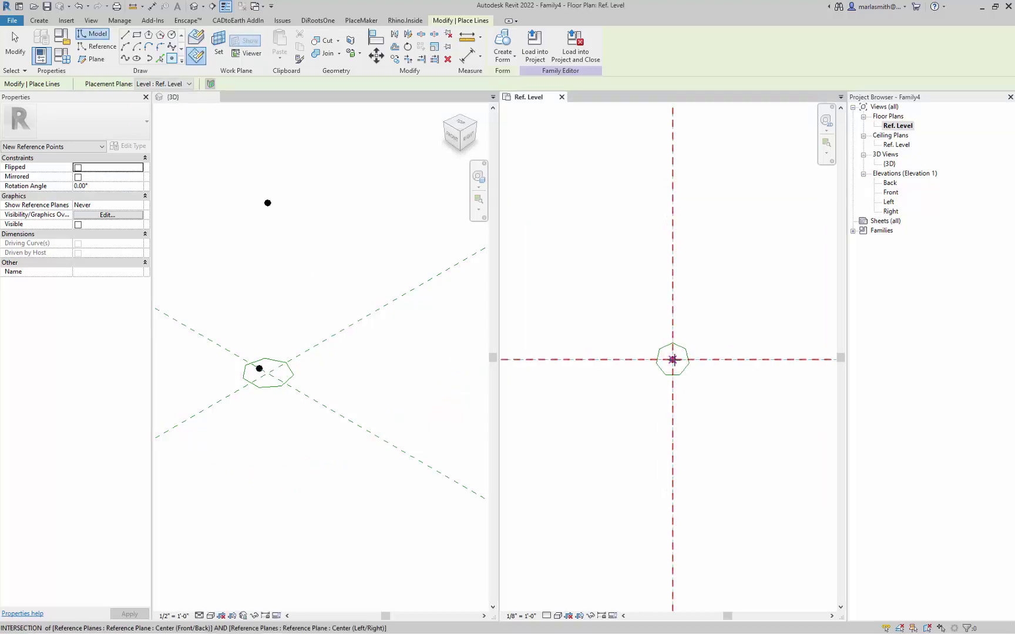
key("Escape")
key("Escape")
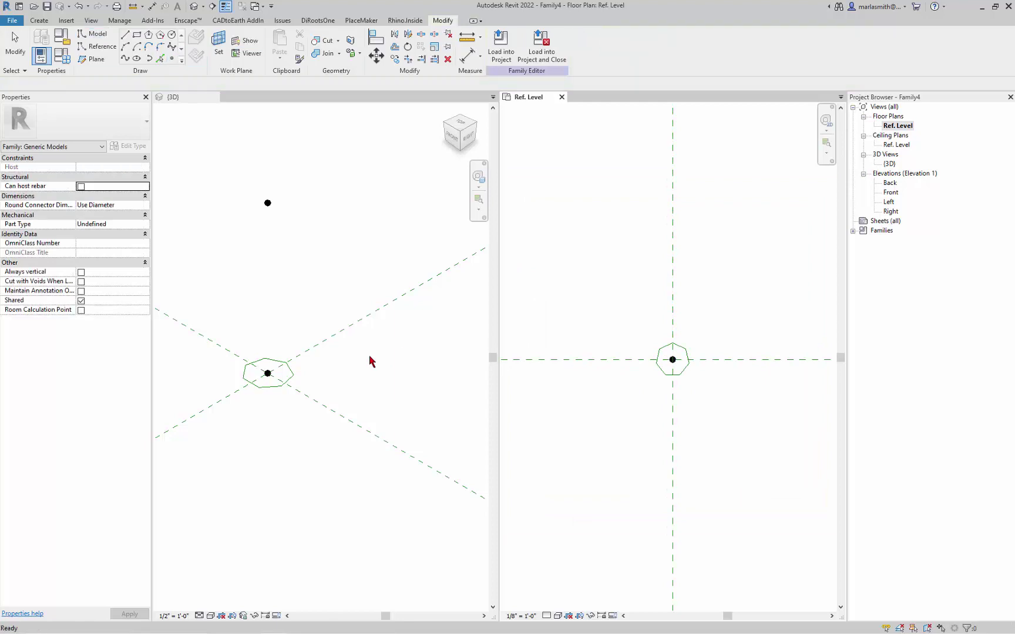
Name the new reference point 3 and set its Offset to 36'
left_click(269, 376)
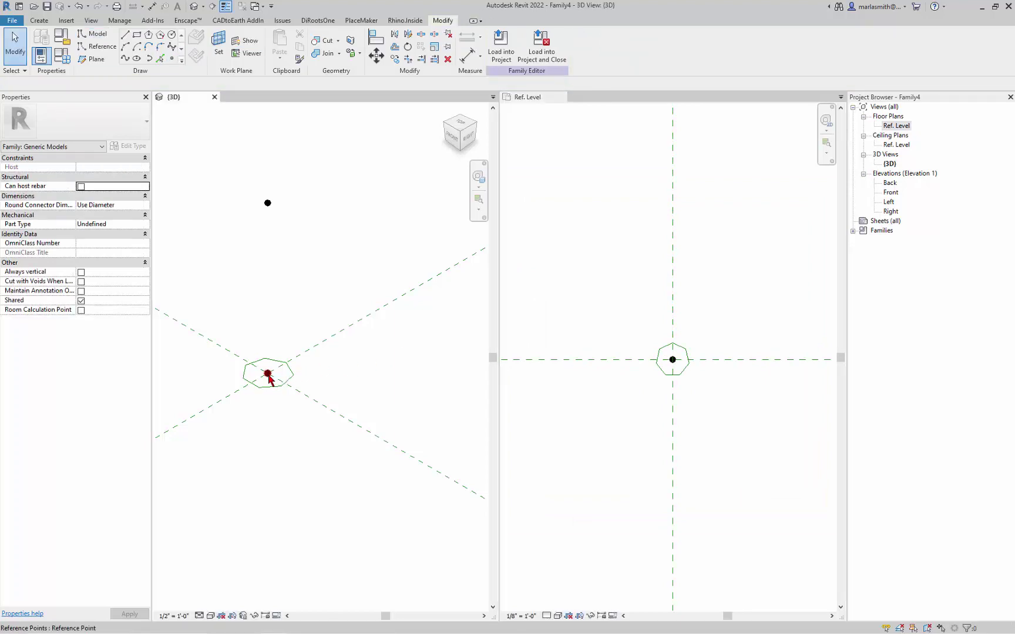
left_click(269, 376)
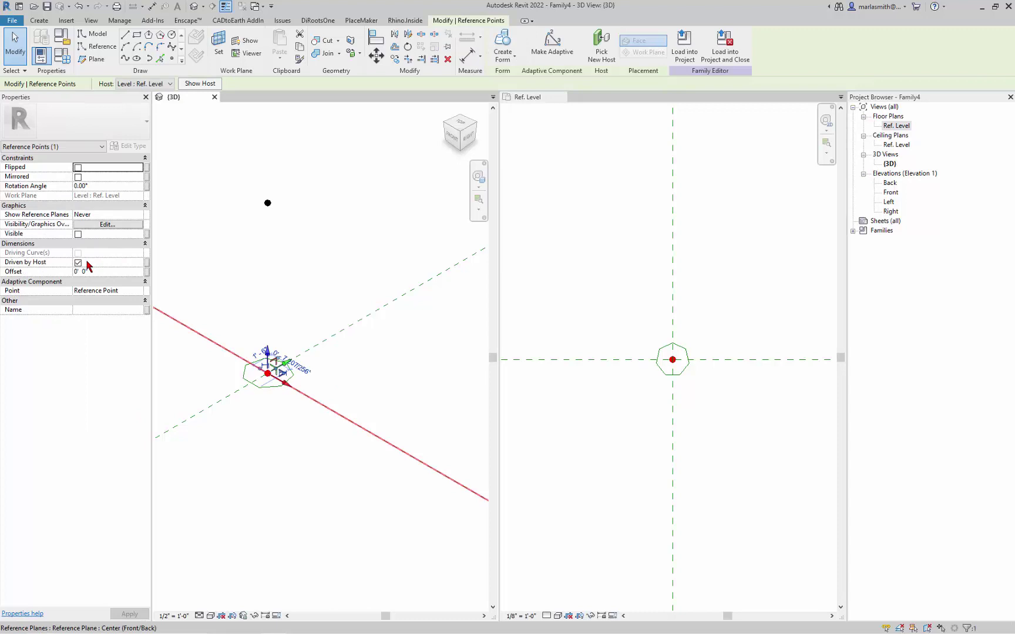
left_click(97, 310)
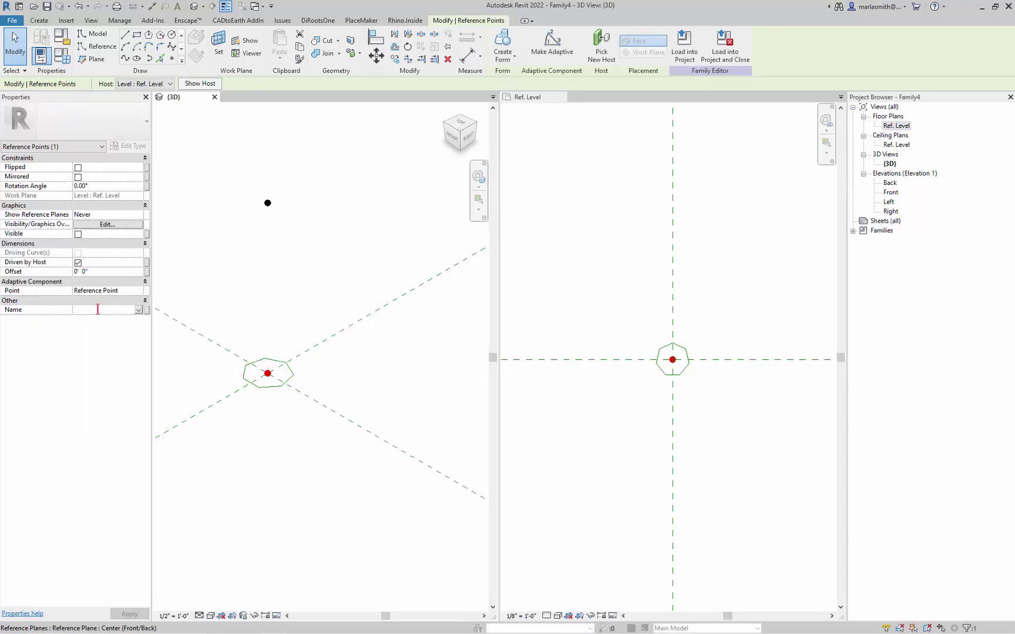
type("3")
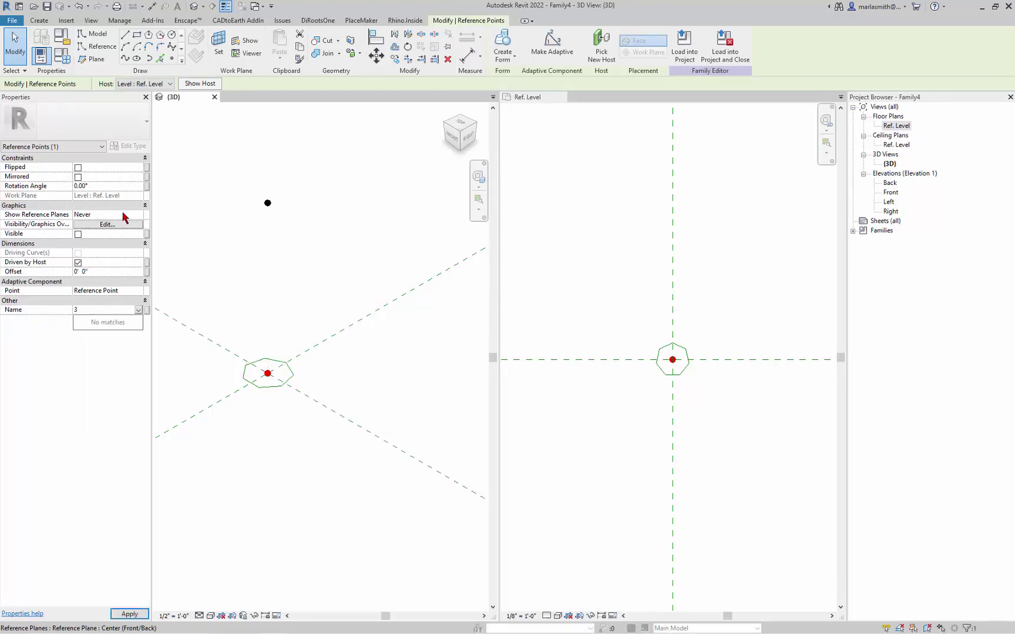
left_click(106, 272)
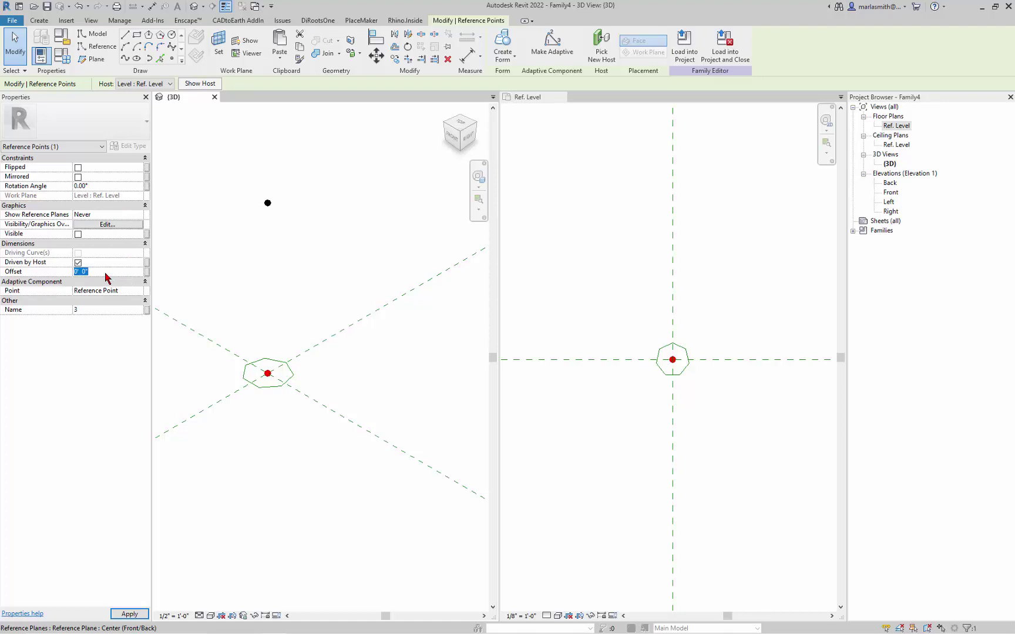
type("36")
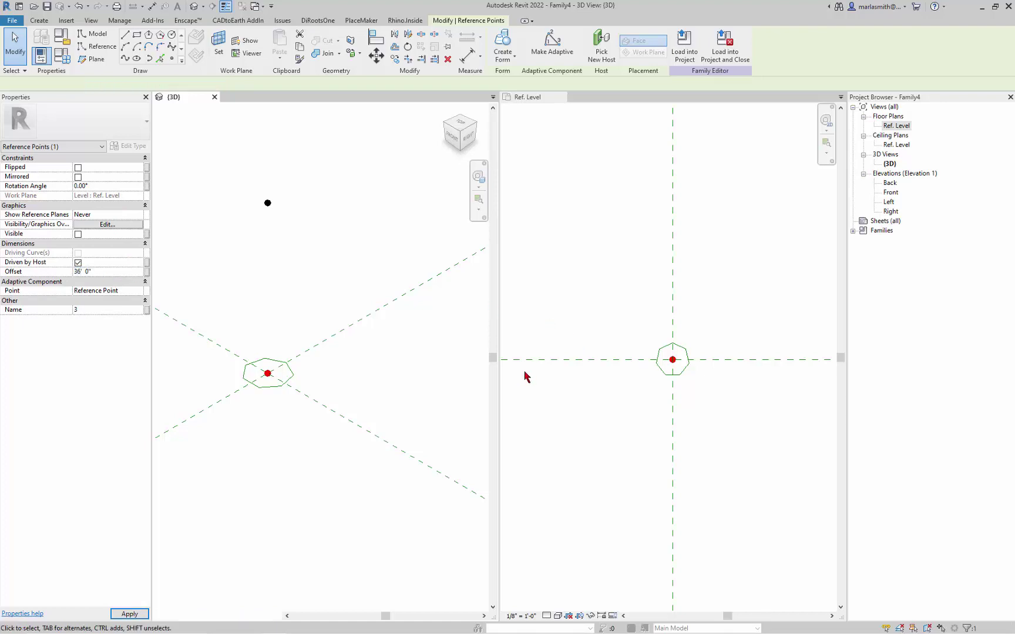
scroll(358, 315, "down", 5)
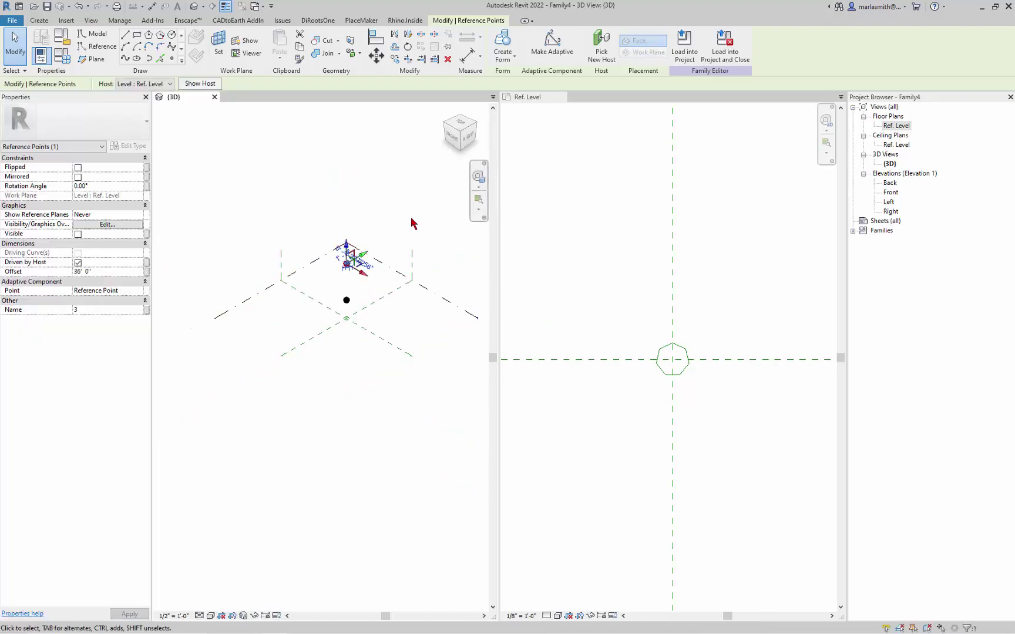
scroll(396, 227, "up", 4)
left_click(391, 223)
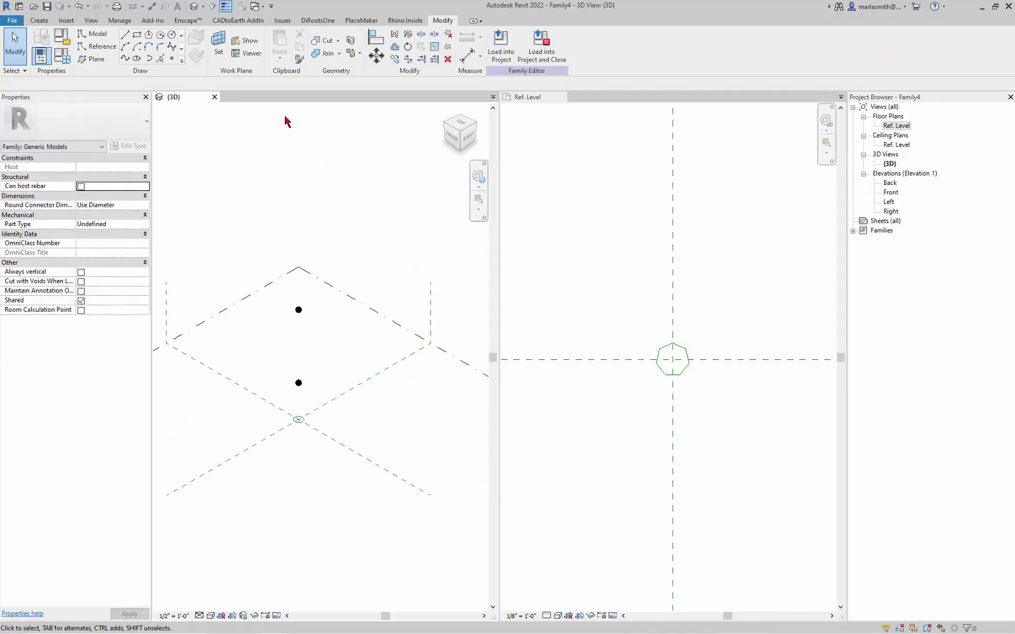
Set Reference Point : 3 as the active work plane
left_click(219, 46)
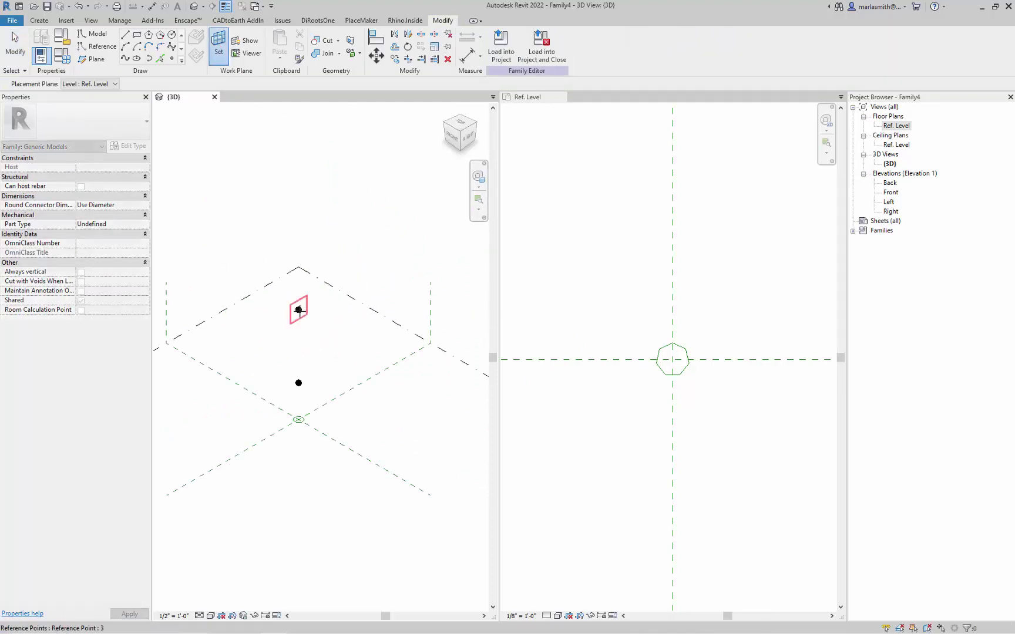
left_click(298, 310)
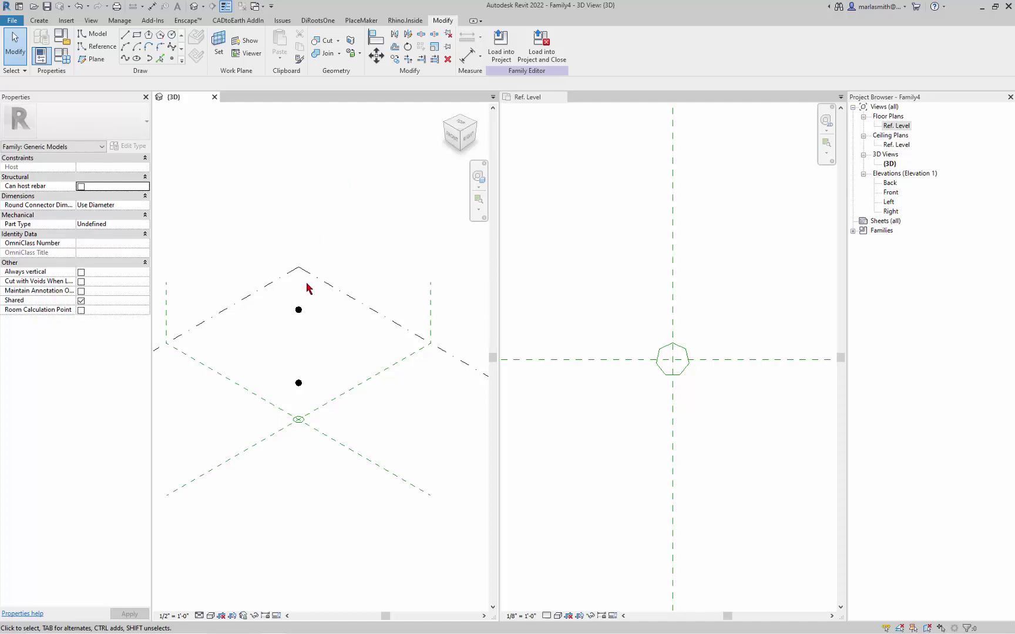
left_click(610, 242)
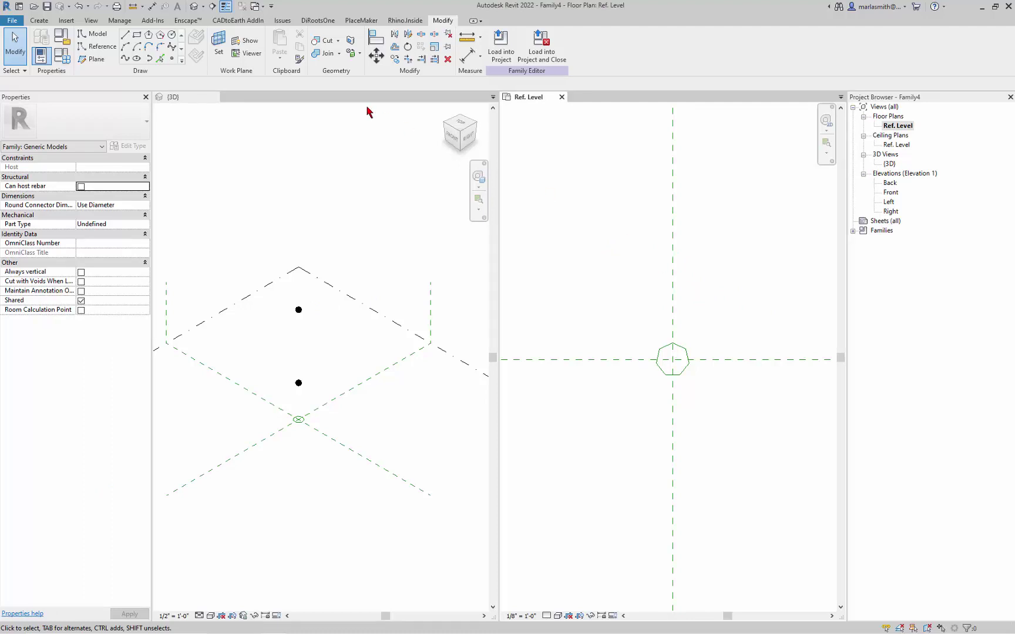
Draw a large 7-sided inscribed reference-line polygon hosted on Reference Point : 3, centred on the intersection
left_click(97, 46)
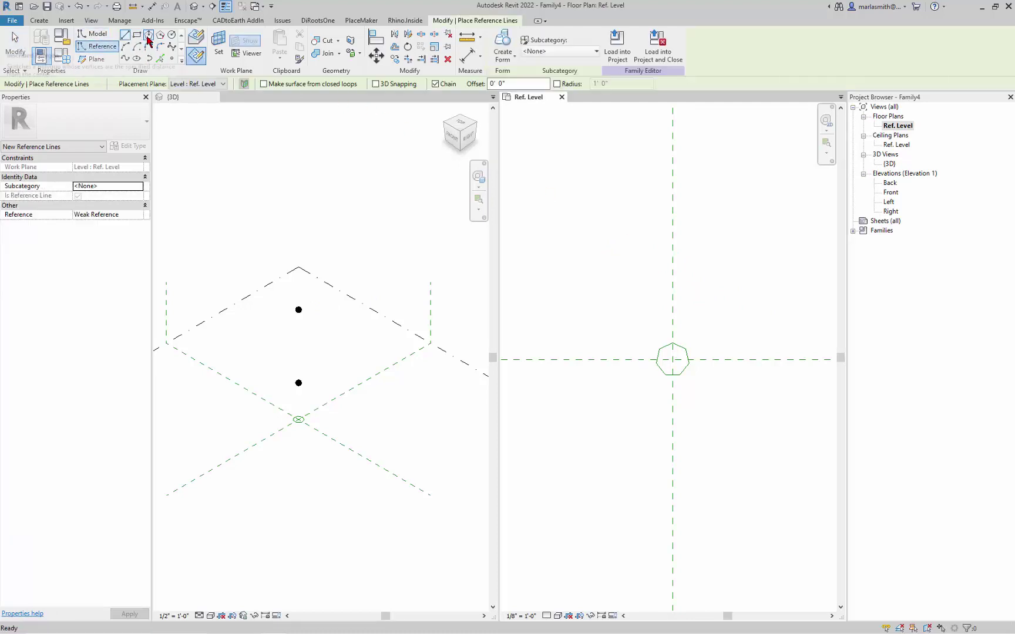
left_click(148, 37)
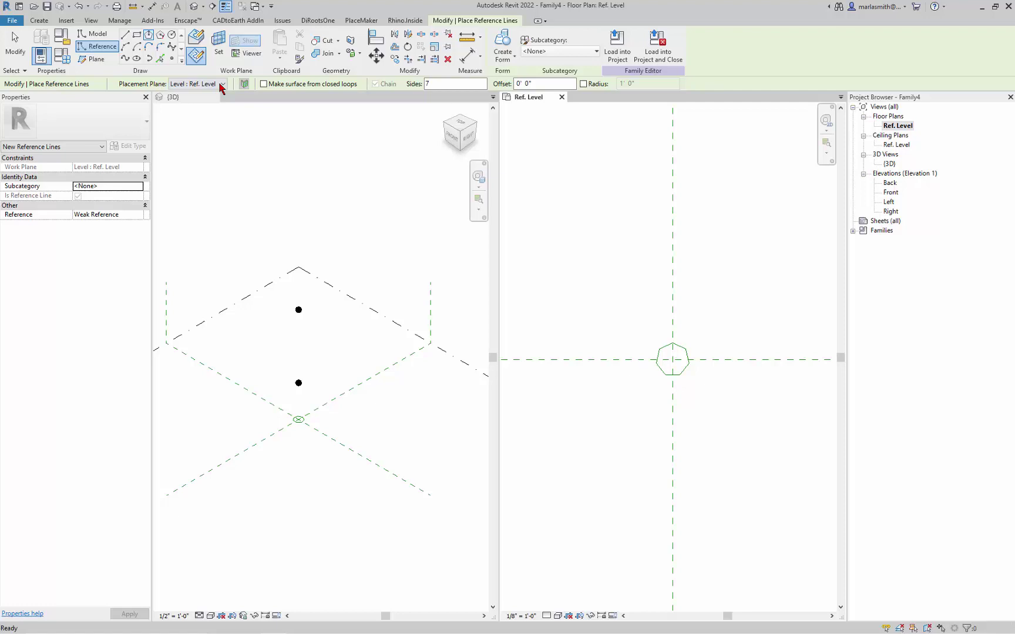
left_click(223, 84)
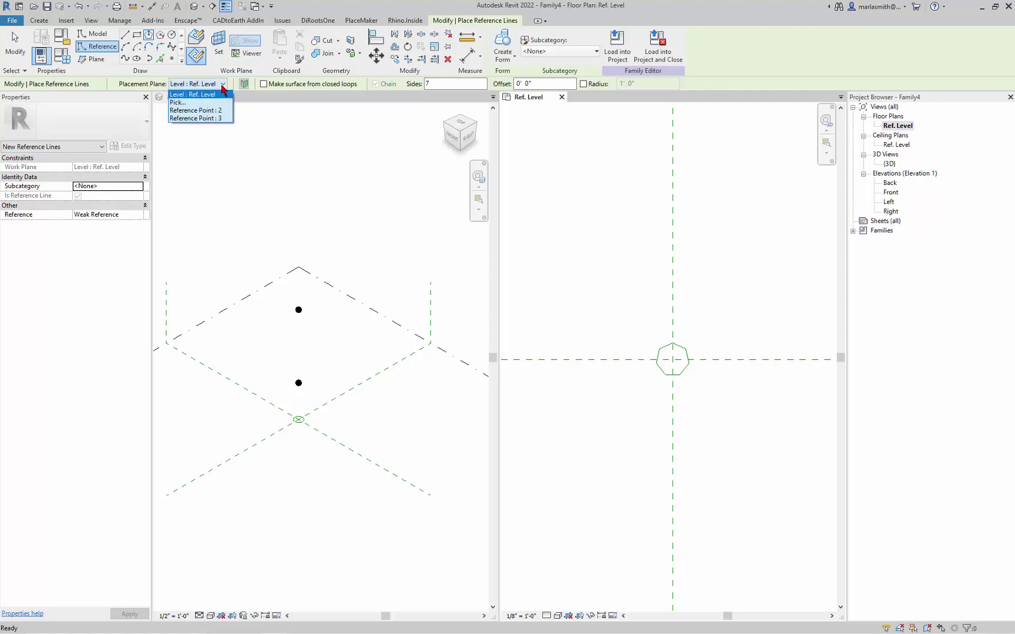
left_click(226, 118)
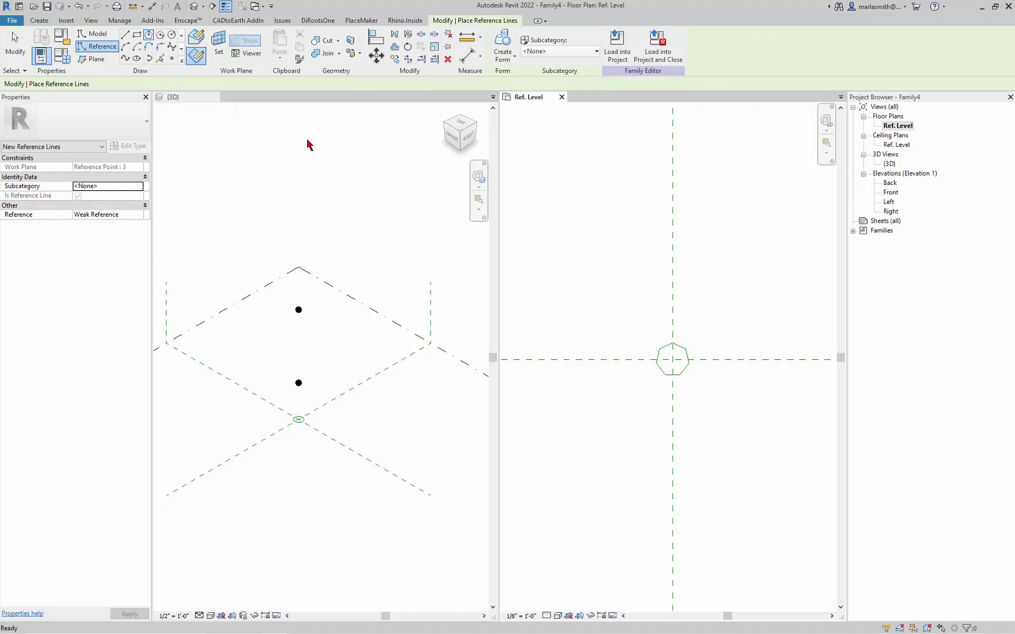
left_click(672, 359)
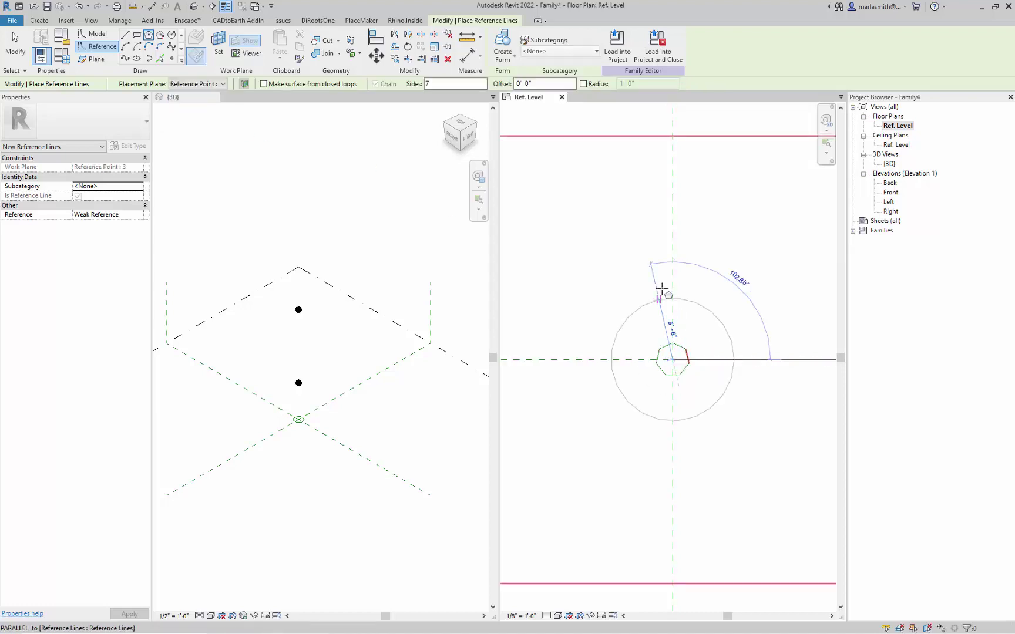
scroll(671, 290, "down", 3)
scroll(671, 288, "down", 2)
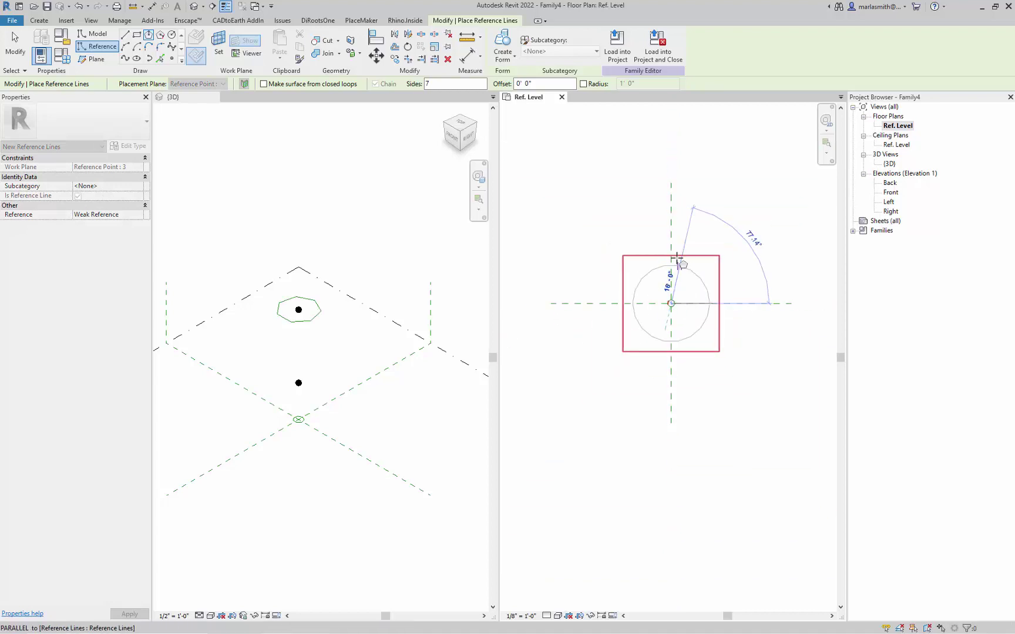
scroll(671, 260, "up", 4)
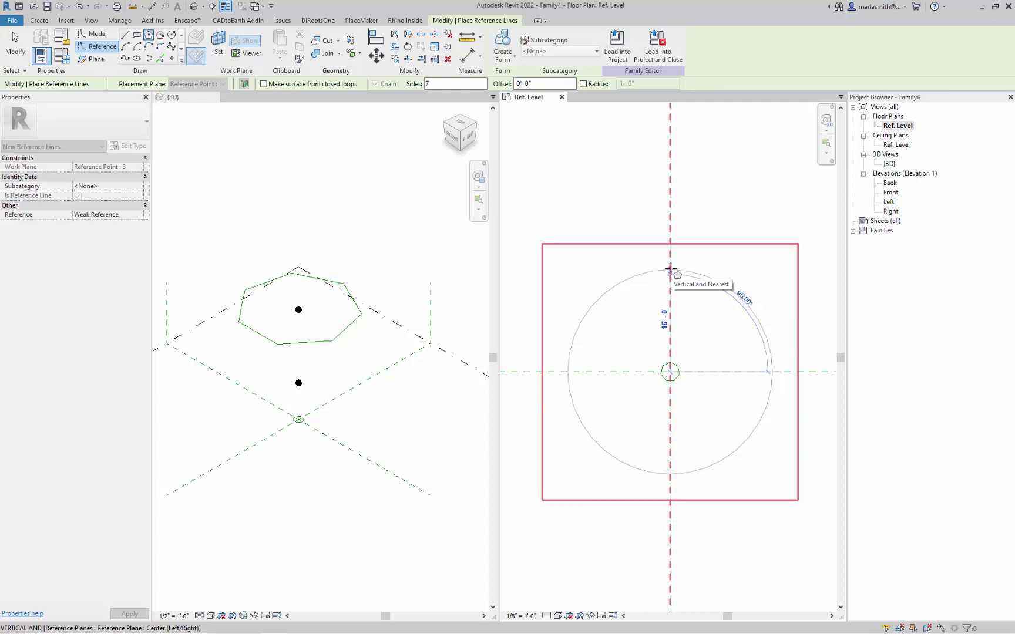
left_click(670, 269)
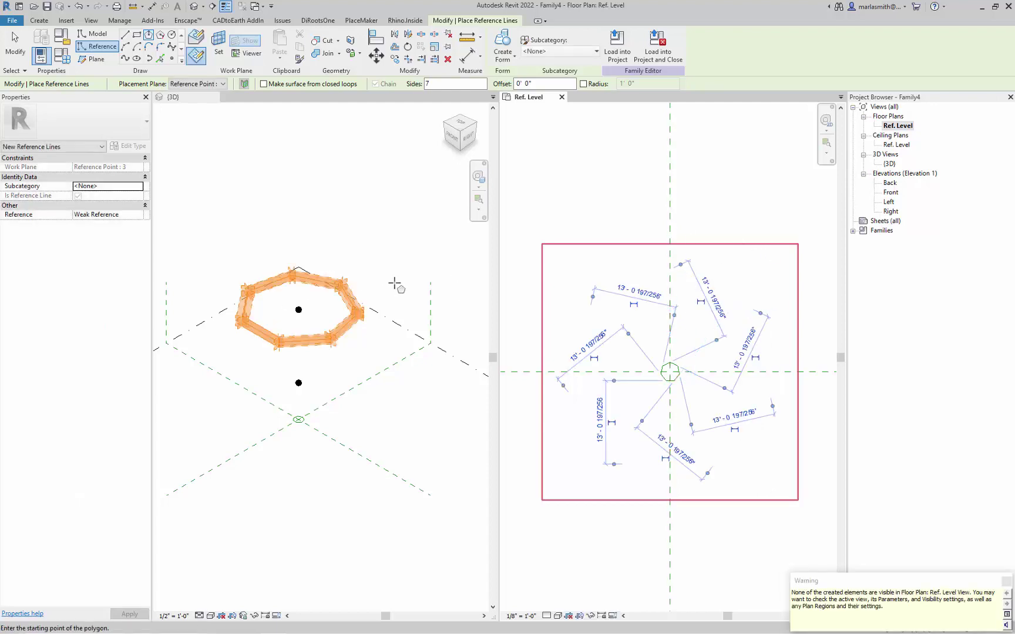
key("Escape")
key("Escape")
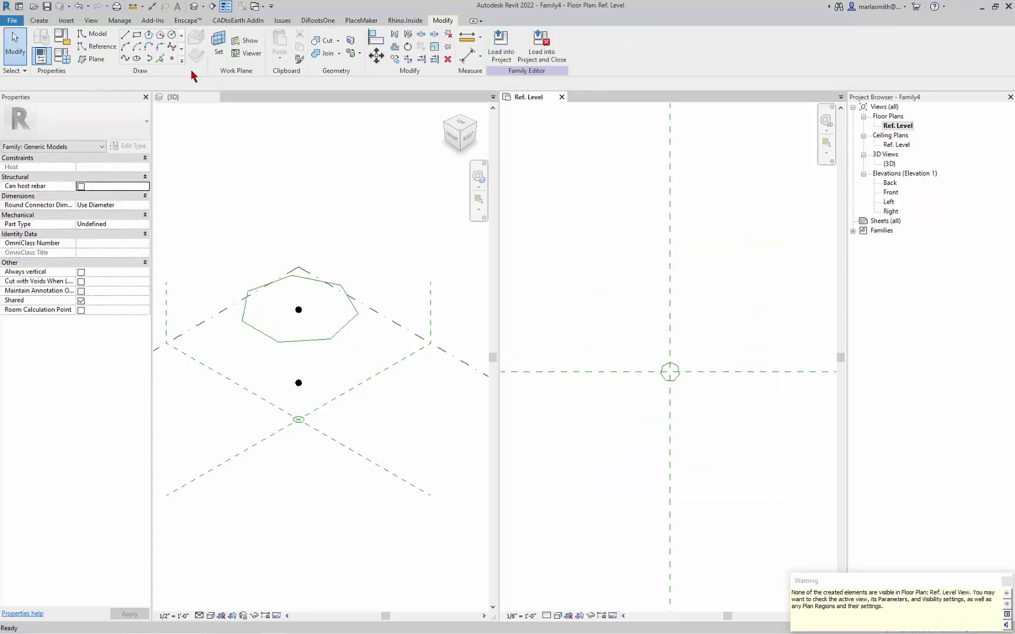
Draw a small 7-sided inscribed reference-line polygon hosted on Reference Point 2, centred on the intersection
left_click(97, 46)
left_click(150, 35)
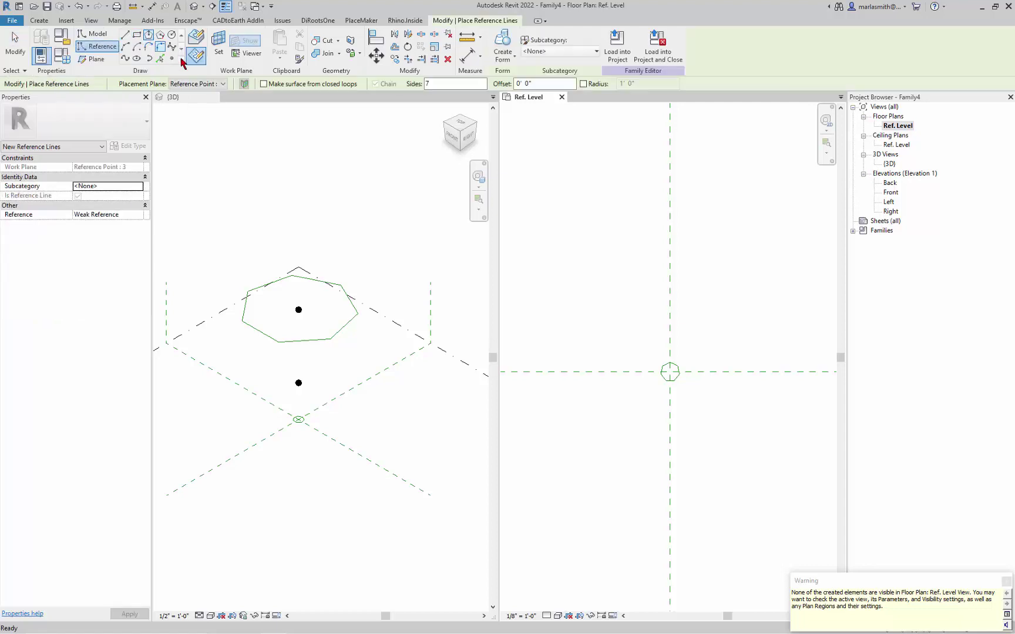
left_click(223, 84)
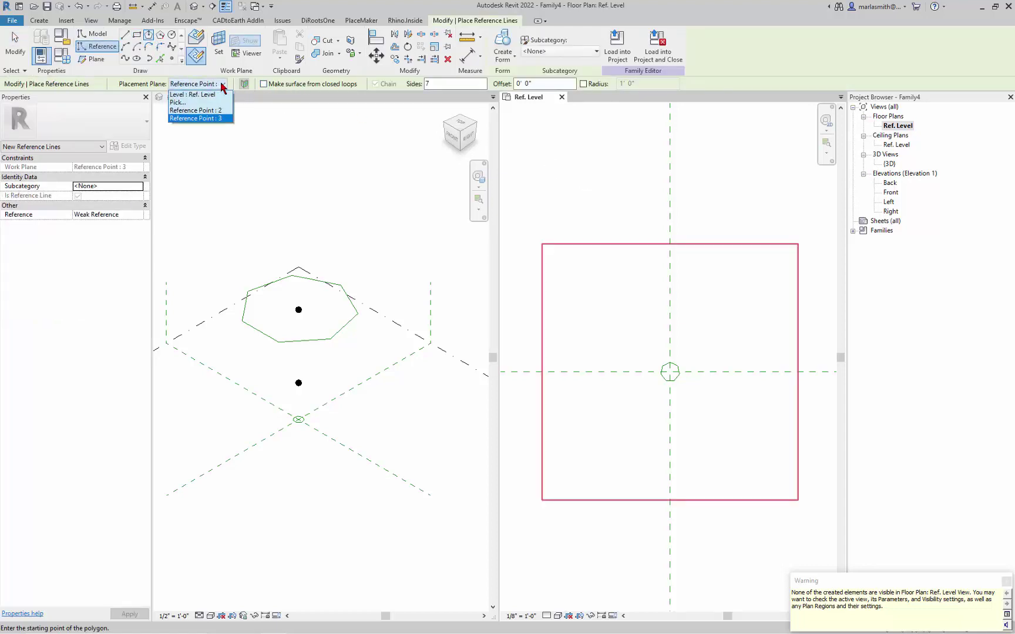
left_click(217, 118)
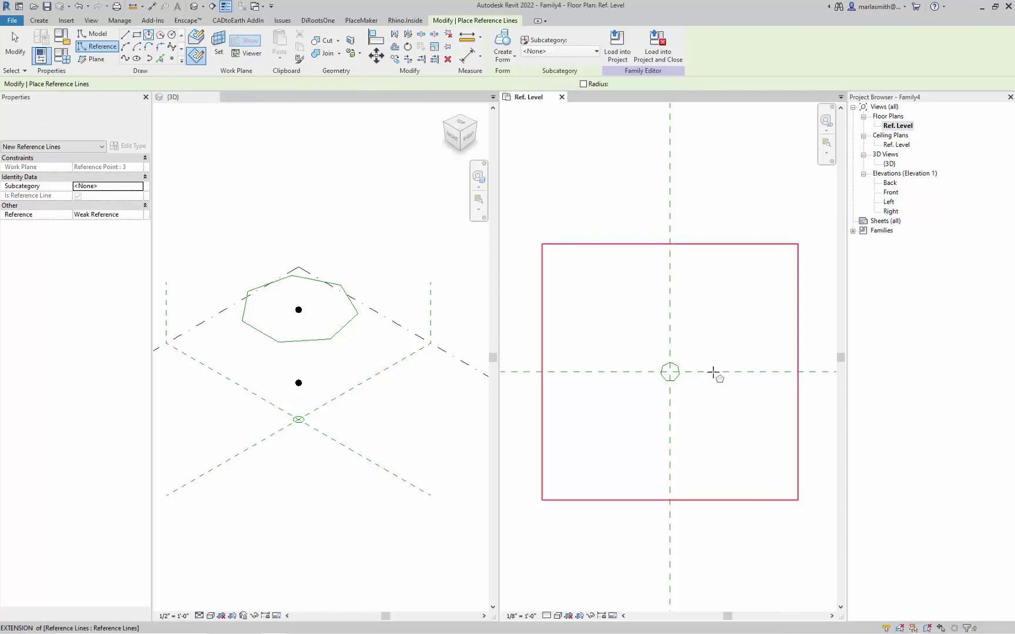
left_click(670, 372)
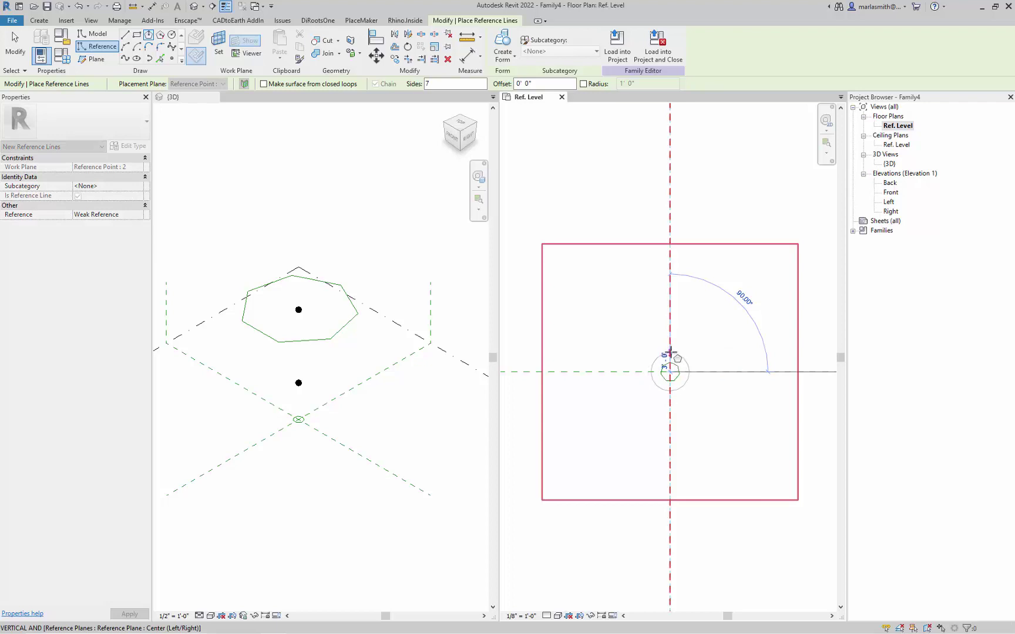
left_click(670, 353)
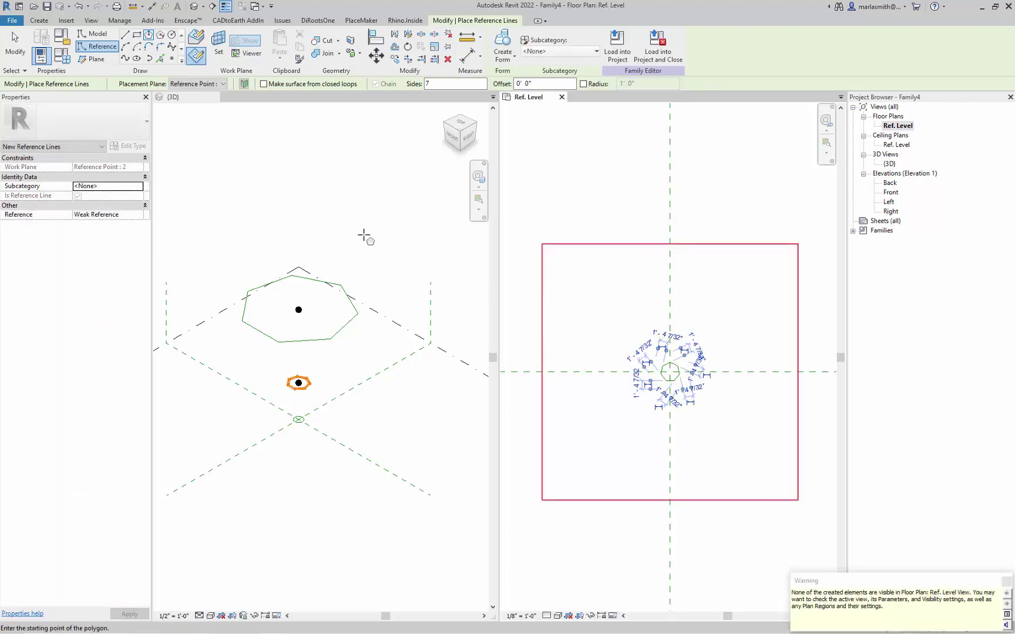
key("Escape")
key("Escape")
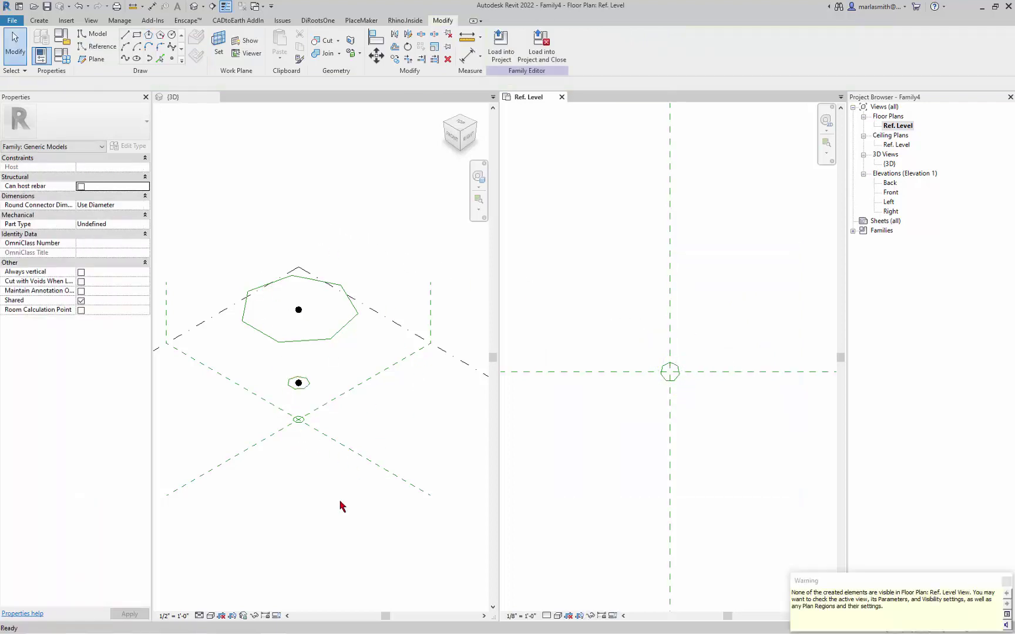
Select the bottom, middle and top heptagon rings and create a Solid Form through them
left_click(322, 516)
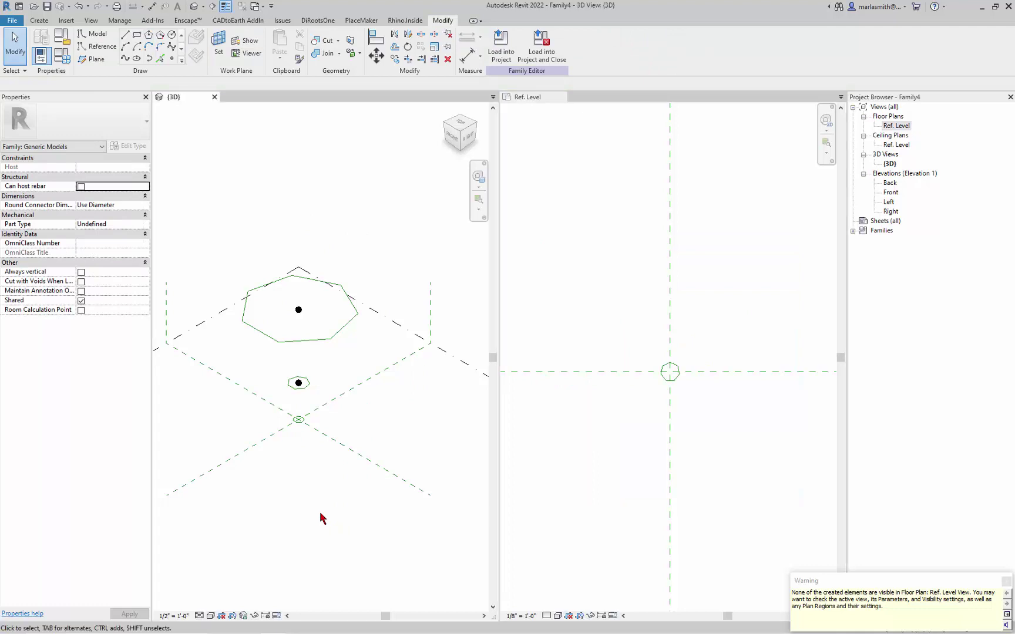
left_click(299, 421)
left_click(309, 384, "ctrl")
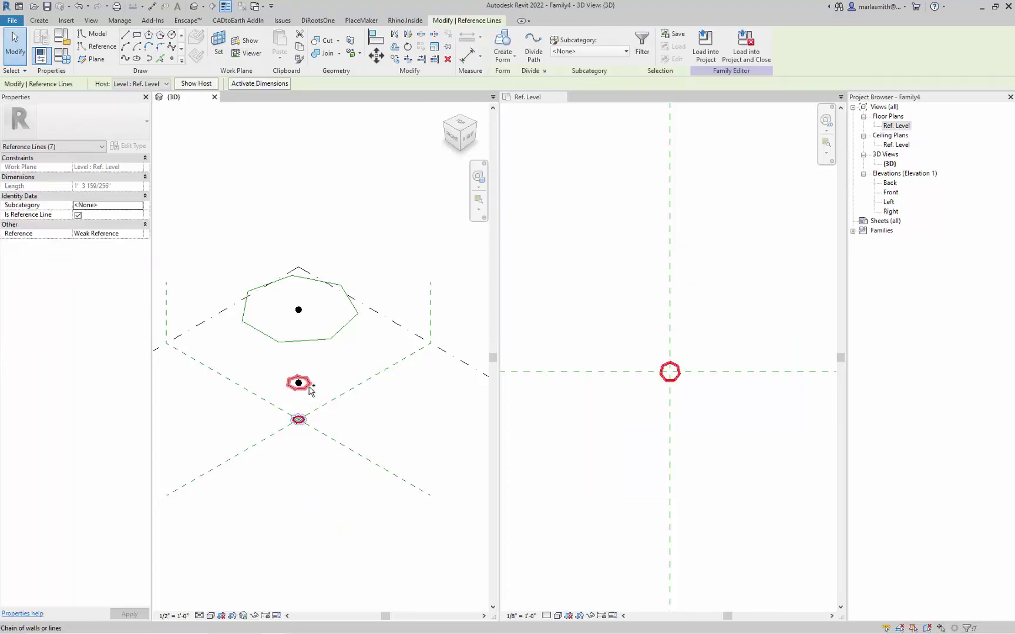
left_click(326, 344, "ctrl")
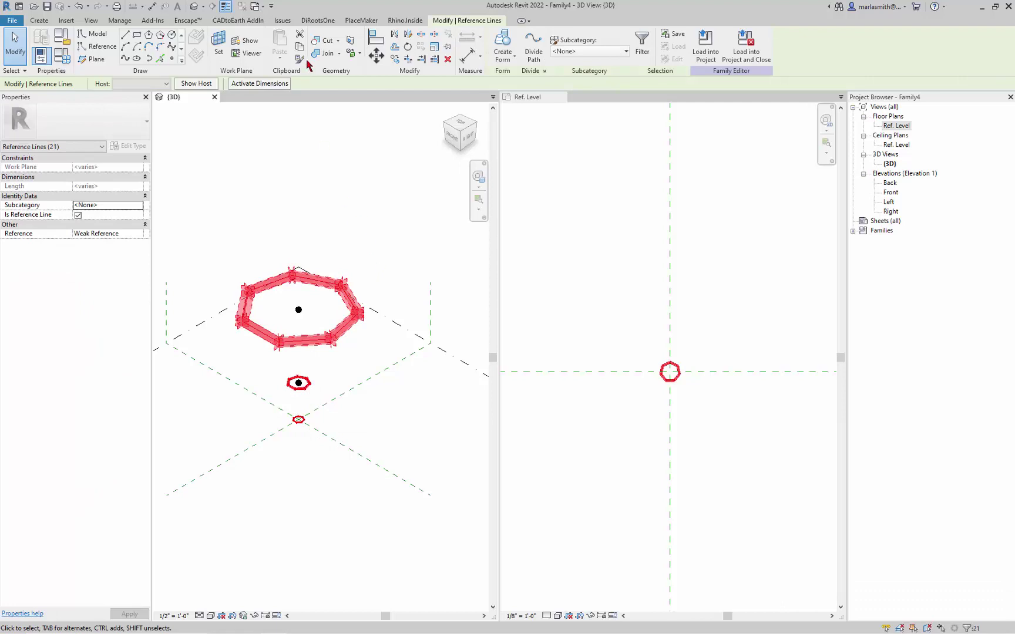
left_click(333, 212)
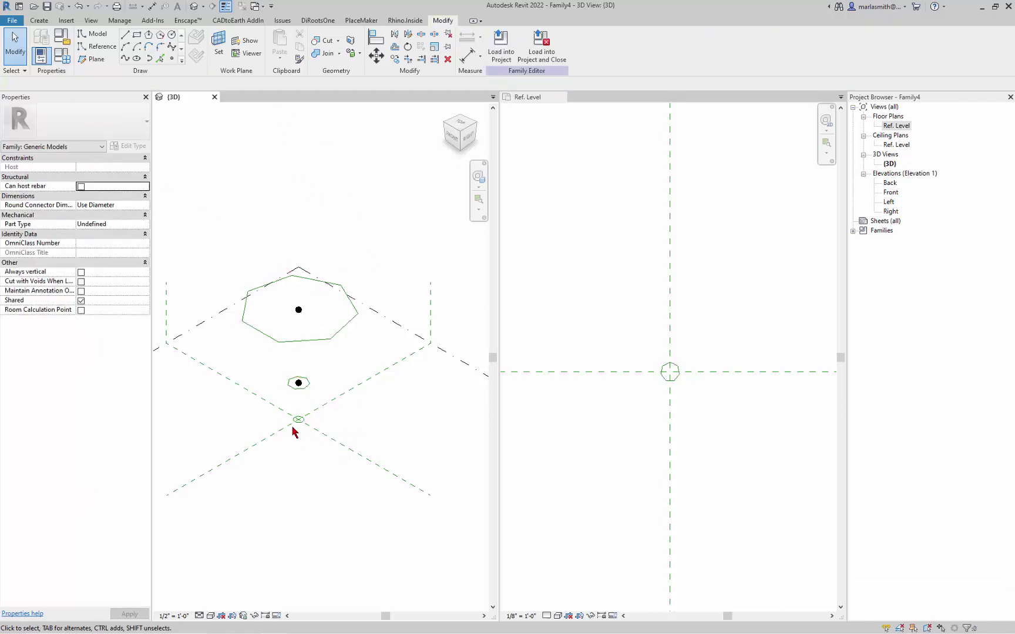
left_click(313, 390)
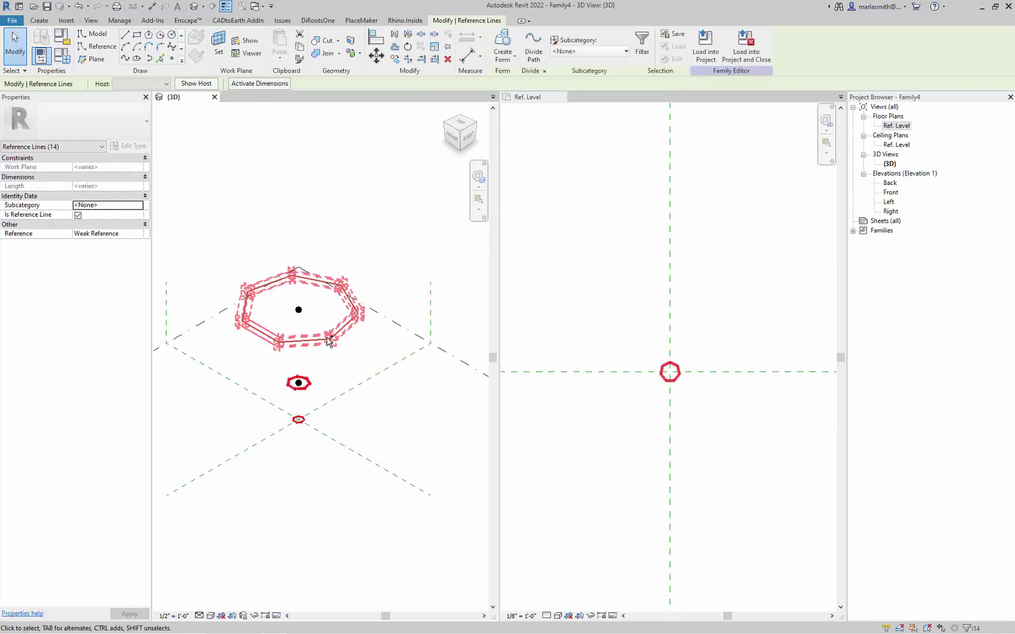
left_click(356, 312, "ctrl")
left_click(512, 46)
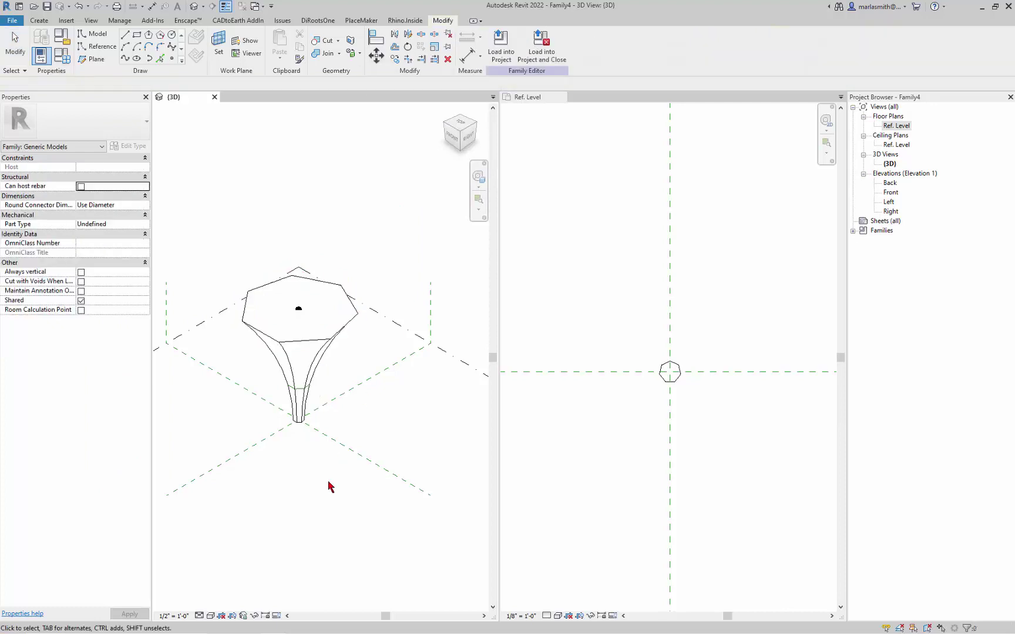
middle_click_drag(349, 481, 361, 457, "shift")
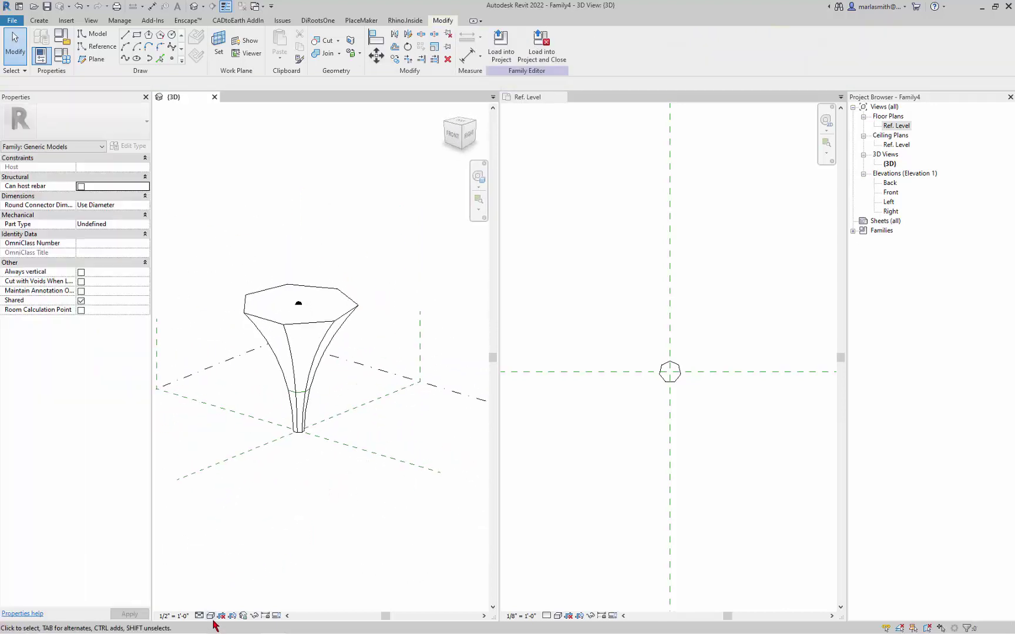
Switch to Wireframe and drag reference point 3 sideways to shift the top heptagon
left_click(210, 615)
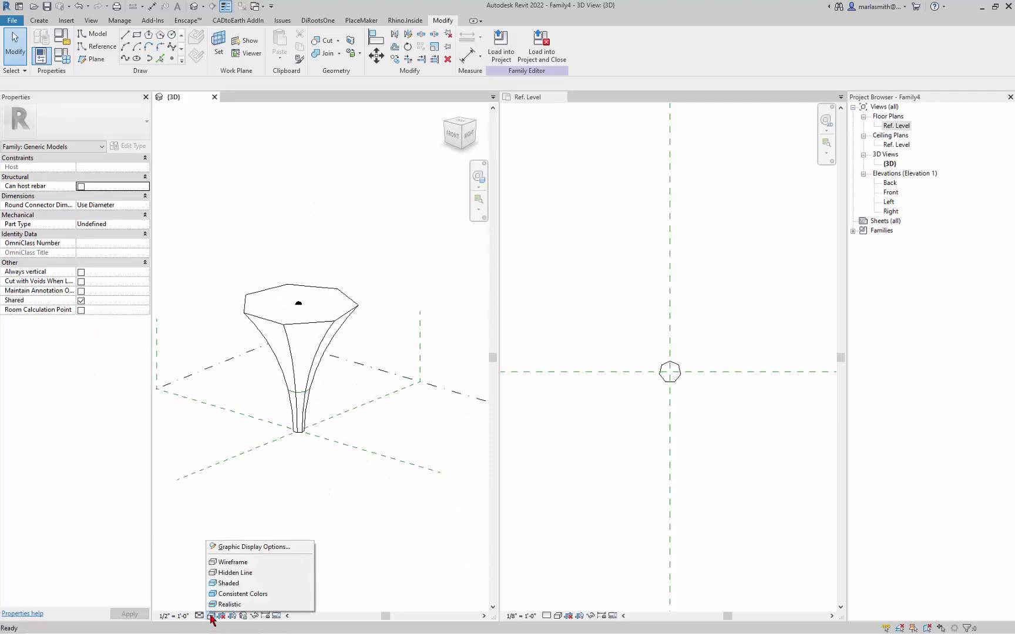
left_click(225, 562)
scroll(294, 303, "up", 4)
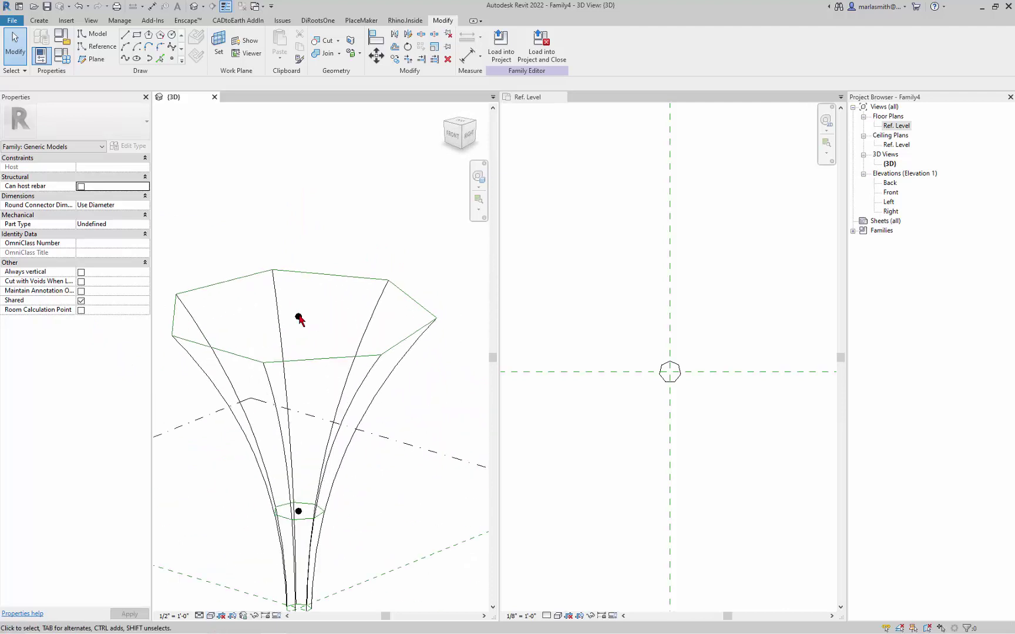
left_click(299, 319)
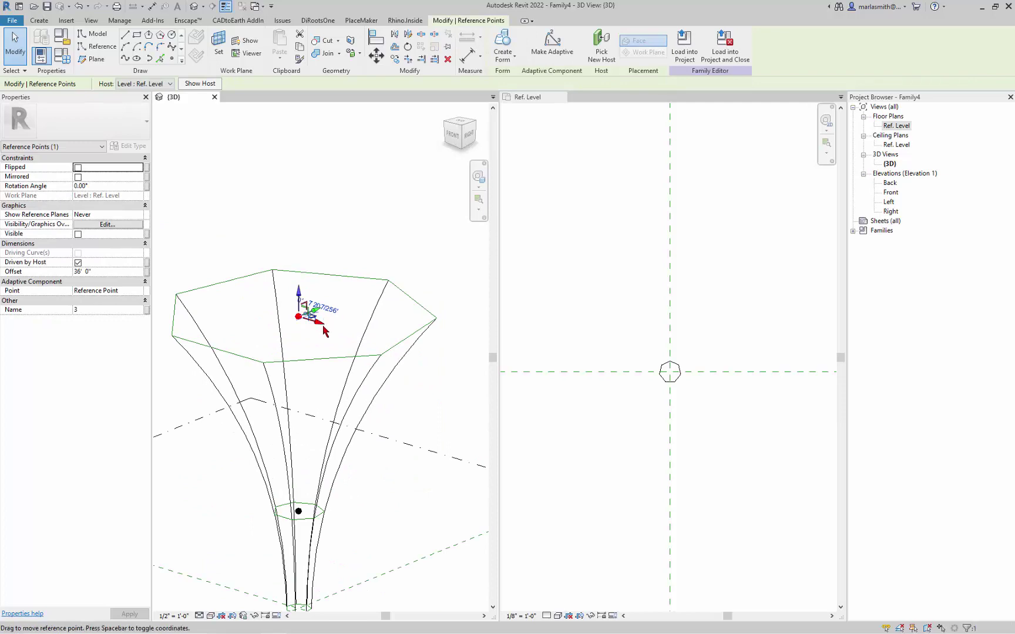
left_click_drag(299, 317, 249, 301)
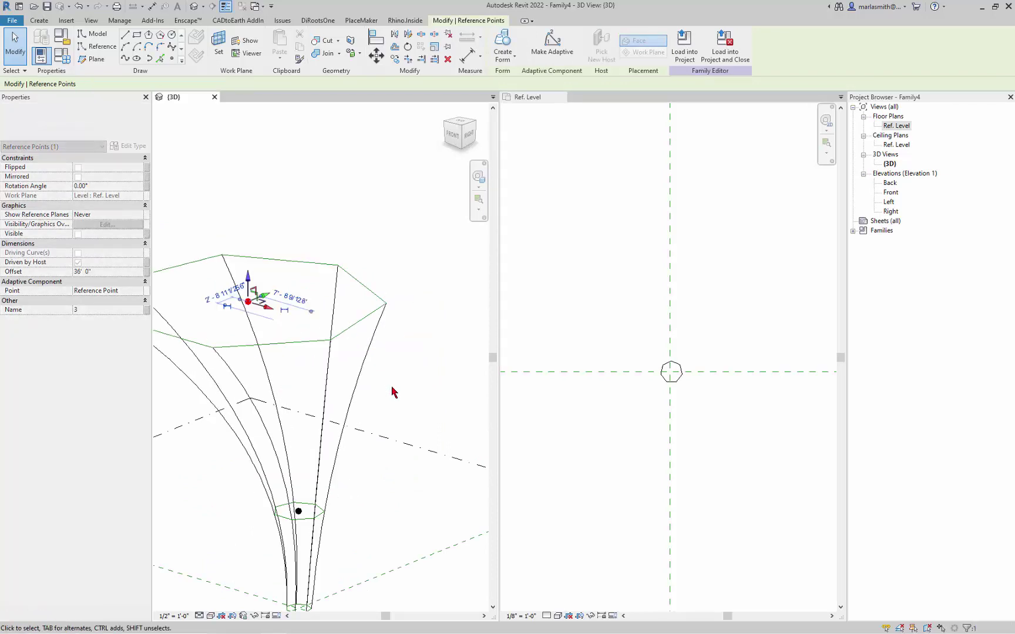
scroll(340, 476, "down", 2)
scroll(335, 446, "up", 2)
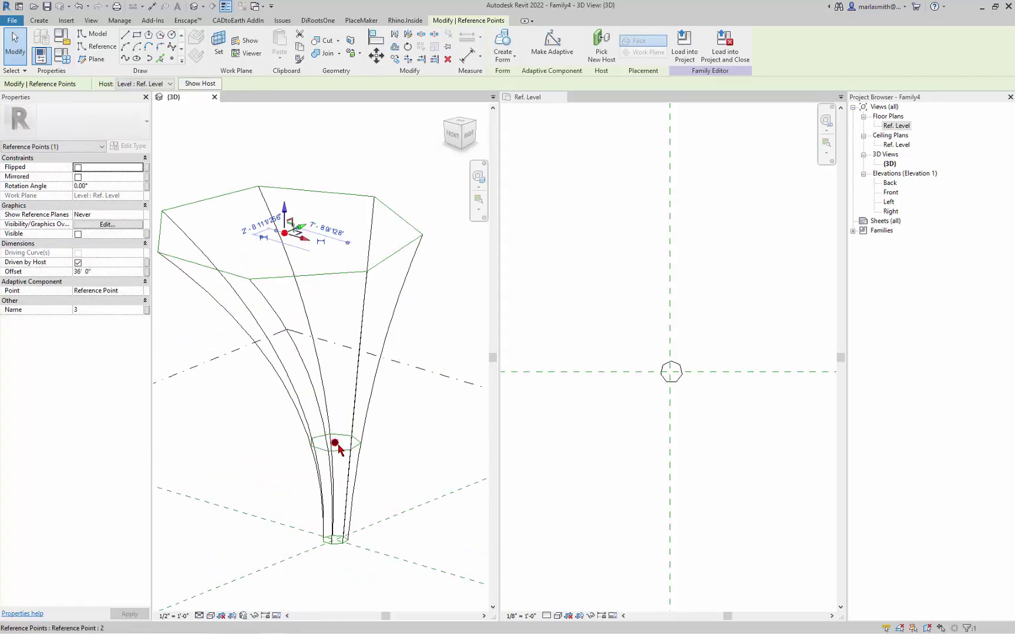
Drag reference point 2 off-centre so the middle heptagon bends the form
left_click(337, 446)
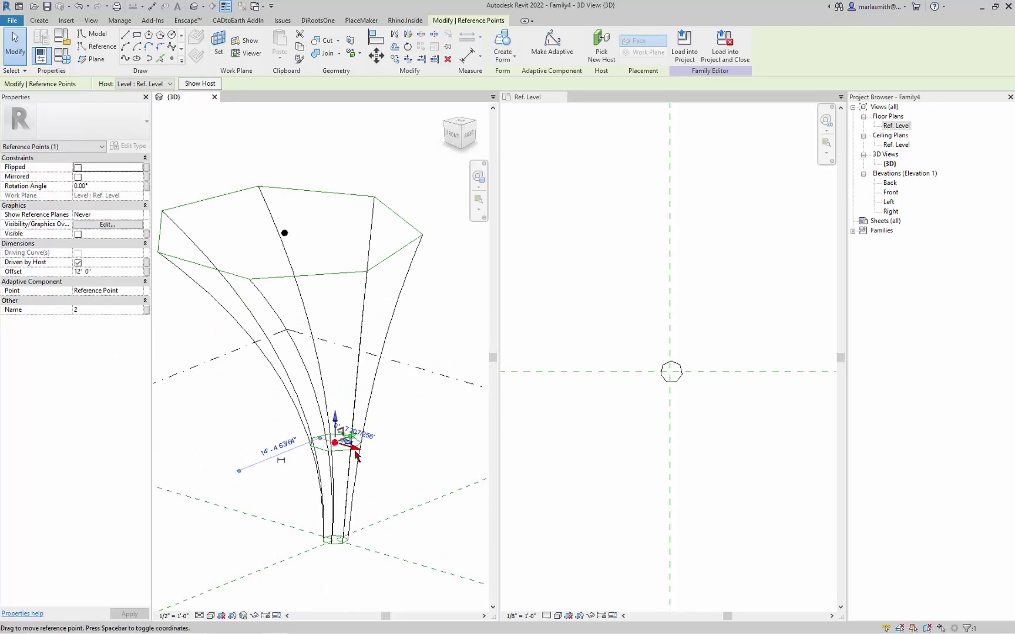
left_click_drag(354, 450, 297, 441)
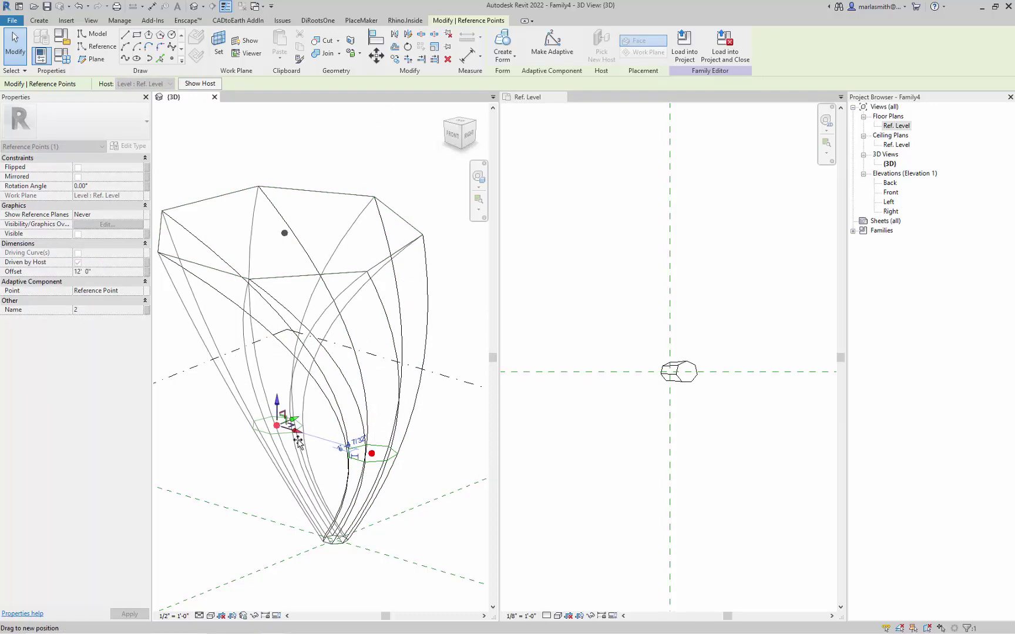
left_click(385, 383)
scroll(386, 383, "down", 3)
middle_click_drag(385, 383, 493, 399, "shift")
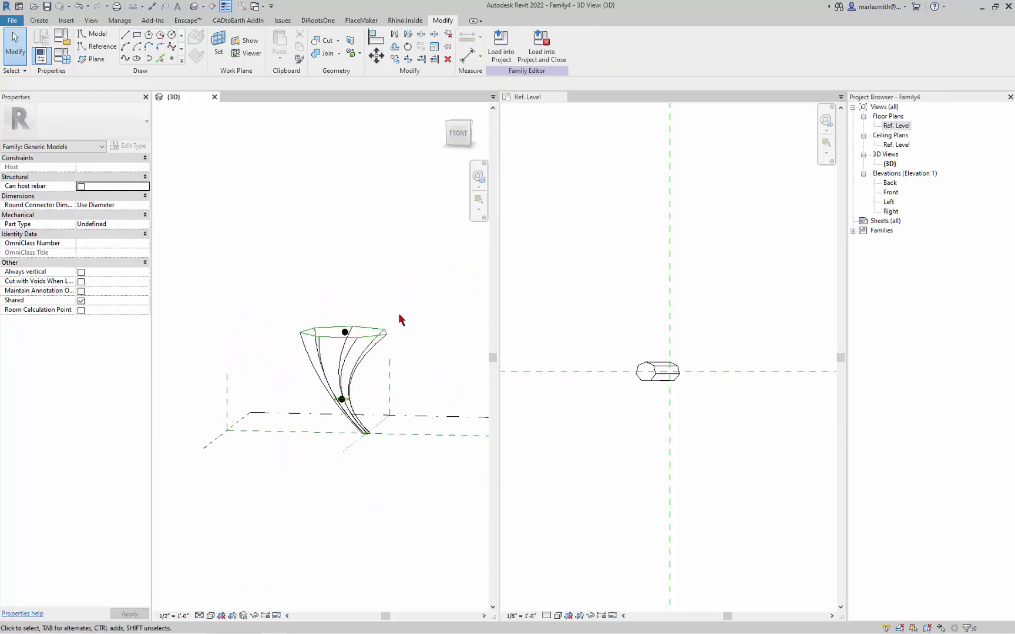